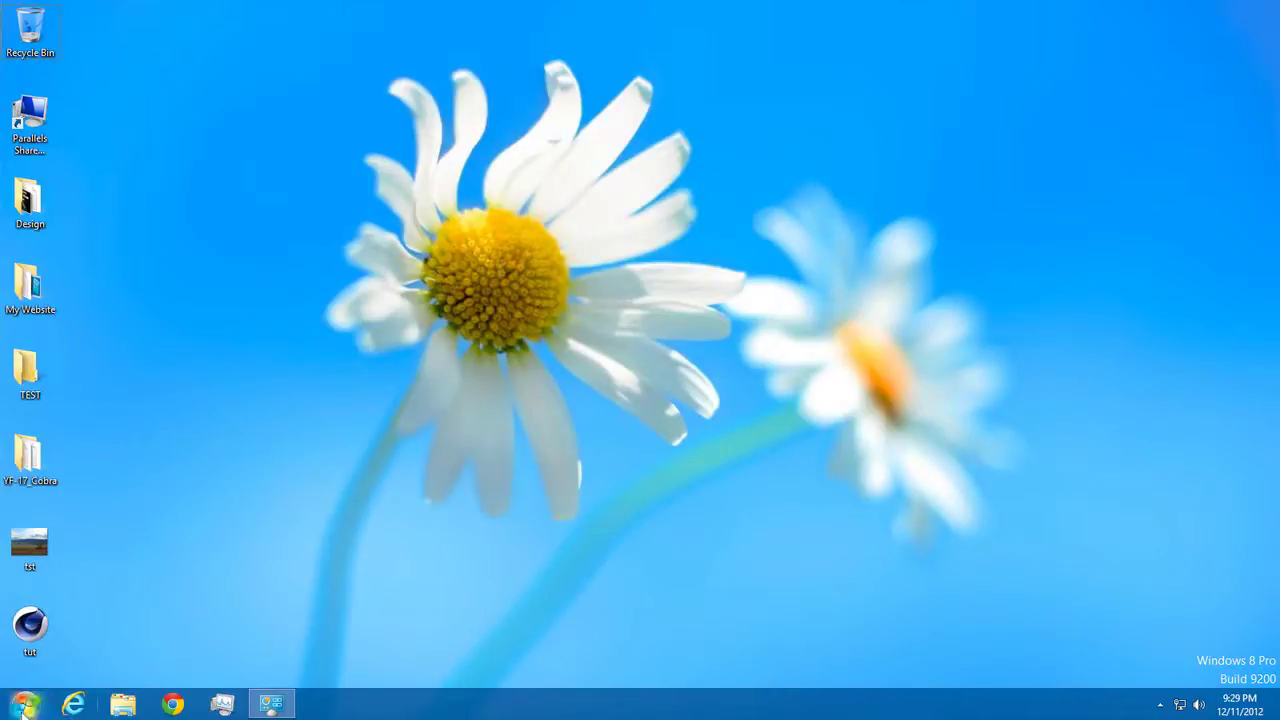
Compare the classic Start menu with the Windows 8 tiled Start screen by clicking the Start button
{"action": "left_click", "coordinate": [25, 704]}
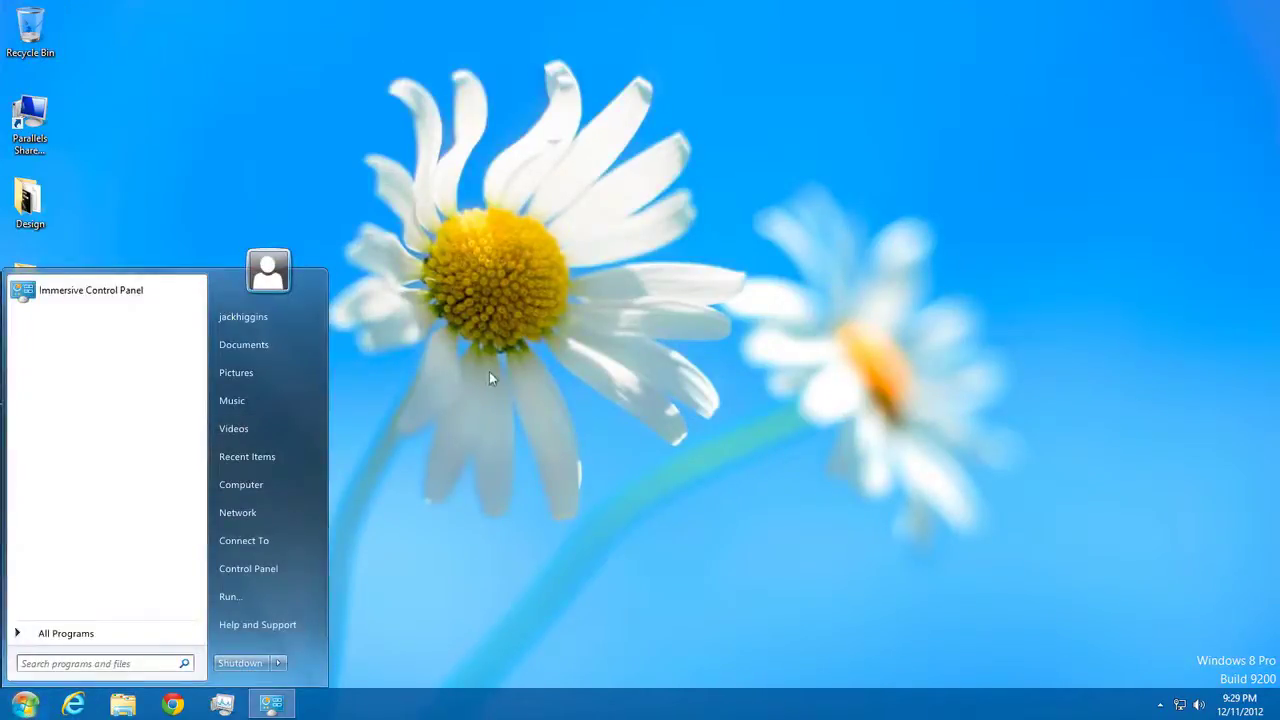
{"action": "left_click", "coordinate": [490, 377]}
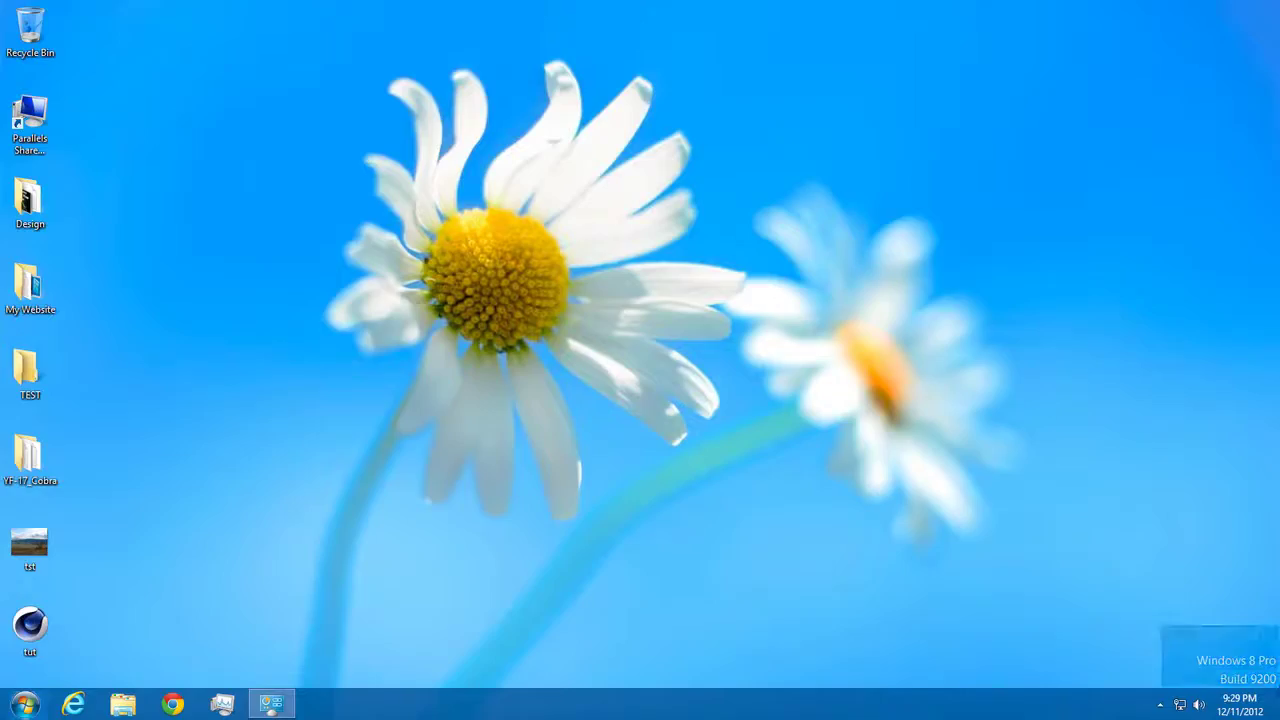
{"action": "left_click", "coordinate": [20, 700]}
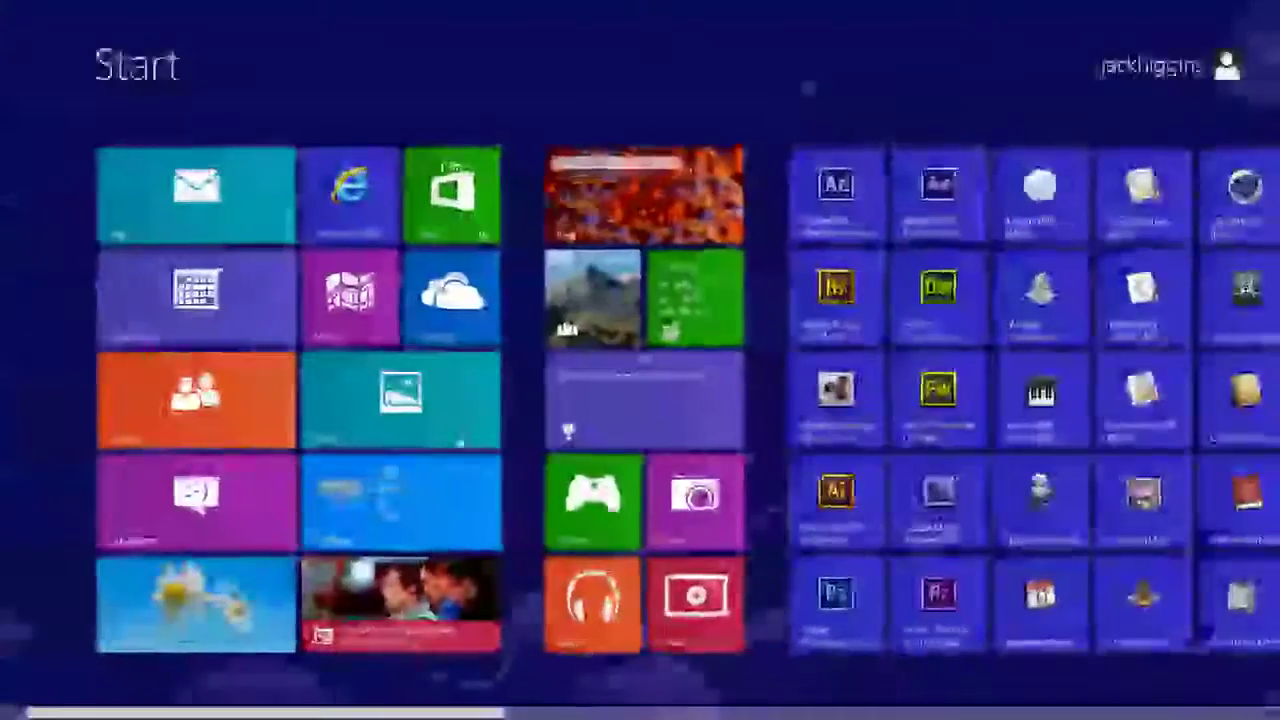
{"action": "scroll", "coordinate": [649, 690], "scroll_direction": "down", "scroll_amount": 5}
{"action": "scroll", "coordinate": [649, 690], "scroll_direction": "up", "scroll_amount": 10}
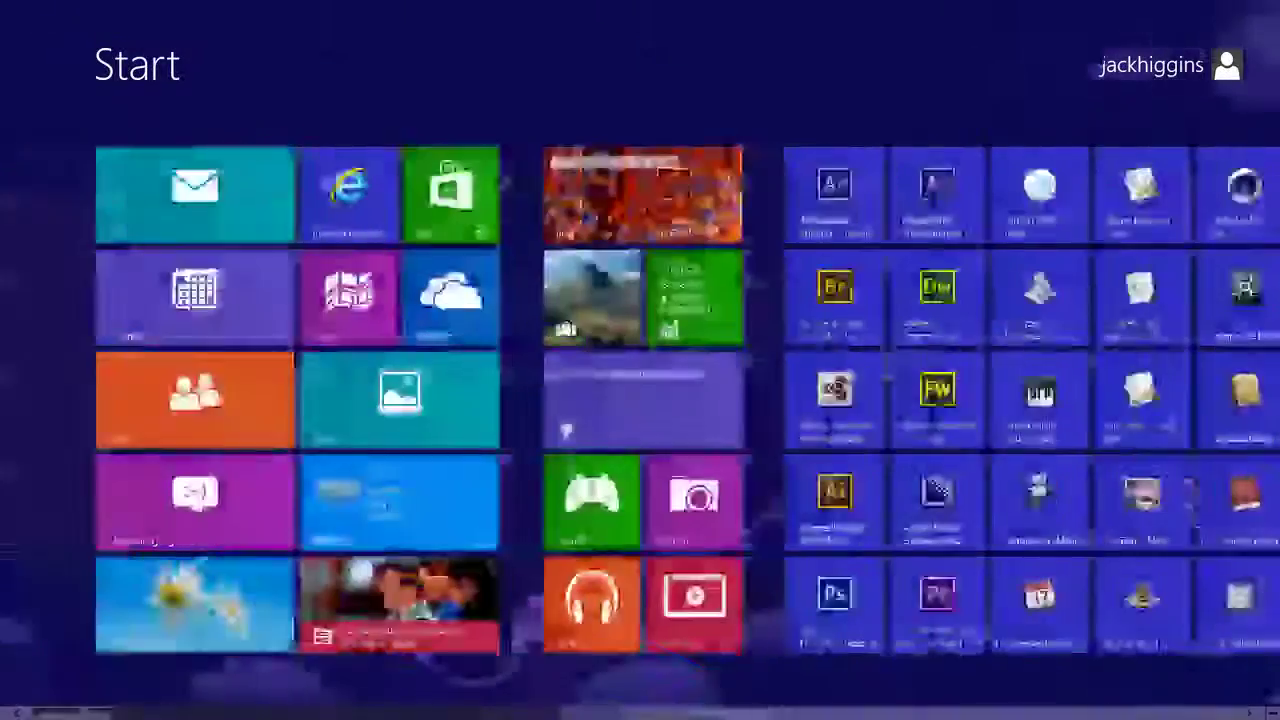
{"action": "left_click", "coordinate": [30, 700]}
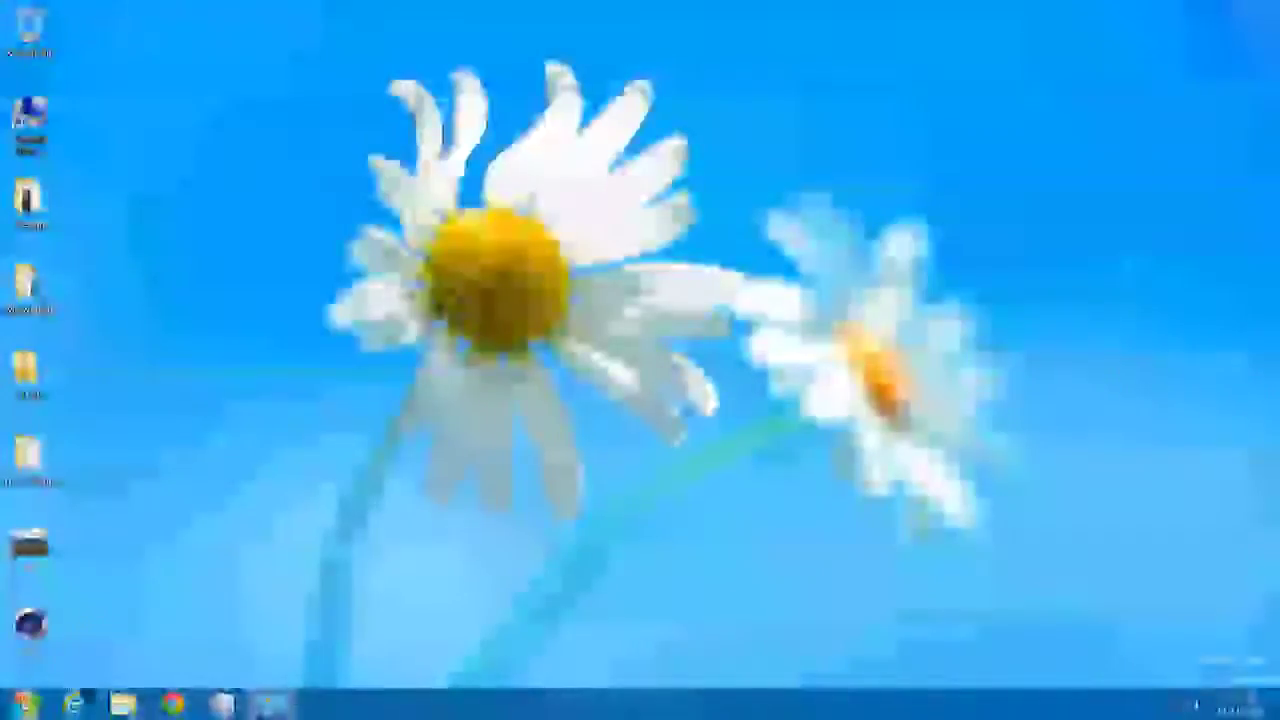
{"action": "left_click", "coordinate": [25, 705]}
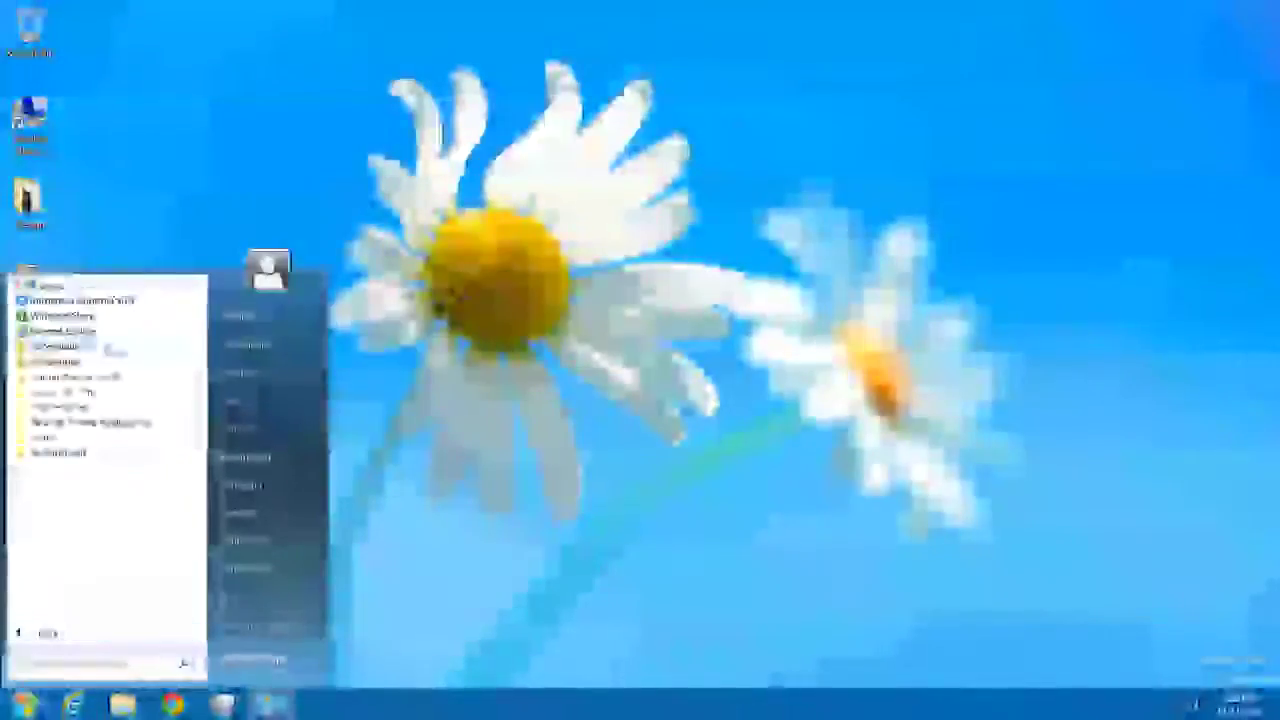
{"action": "left_click", "coordinate": [437, 300]}
{"action": "left_click", "coordinate": [25, 705]}
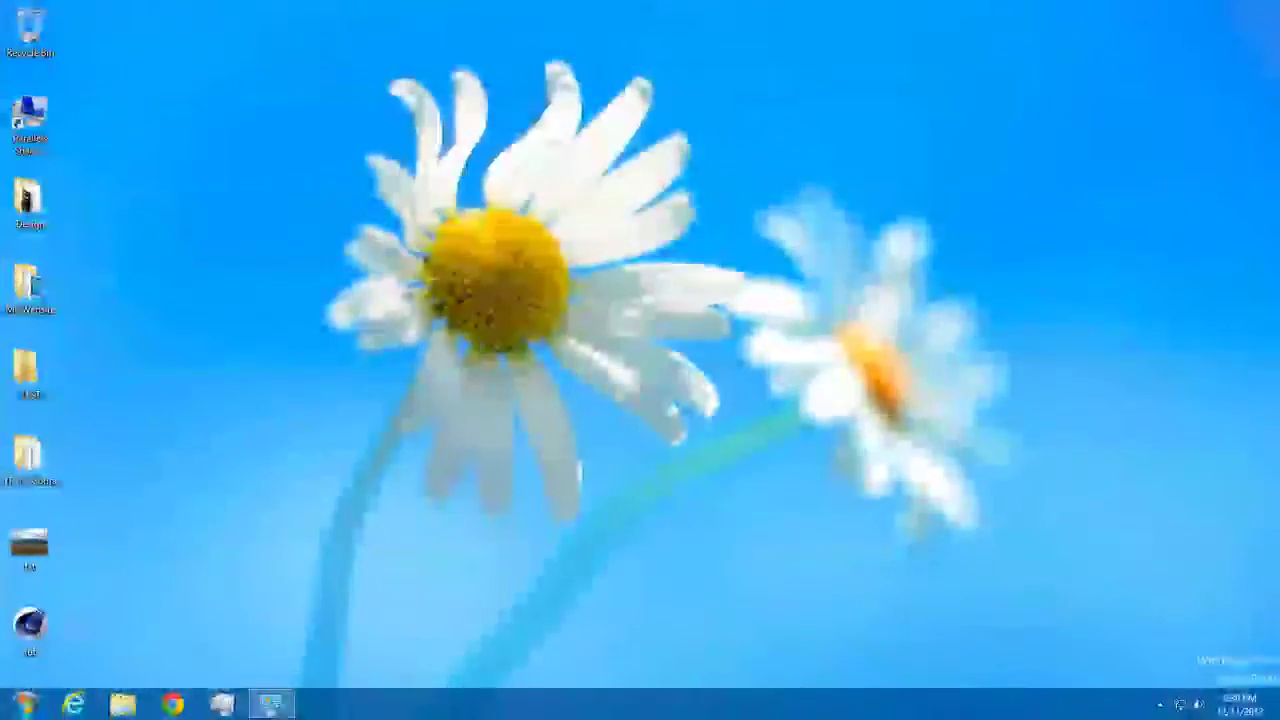
Toggle the classic Start menu and Windows 8 Start screen with the Windows and Shift+Windows keys
{"action": "key", "text": "super"}
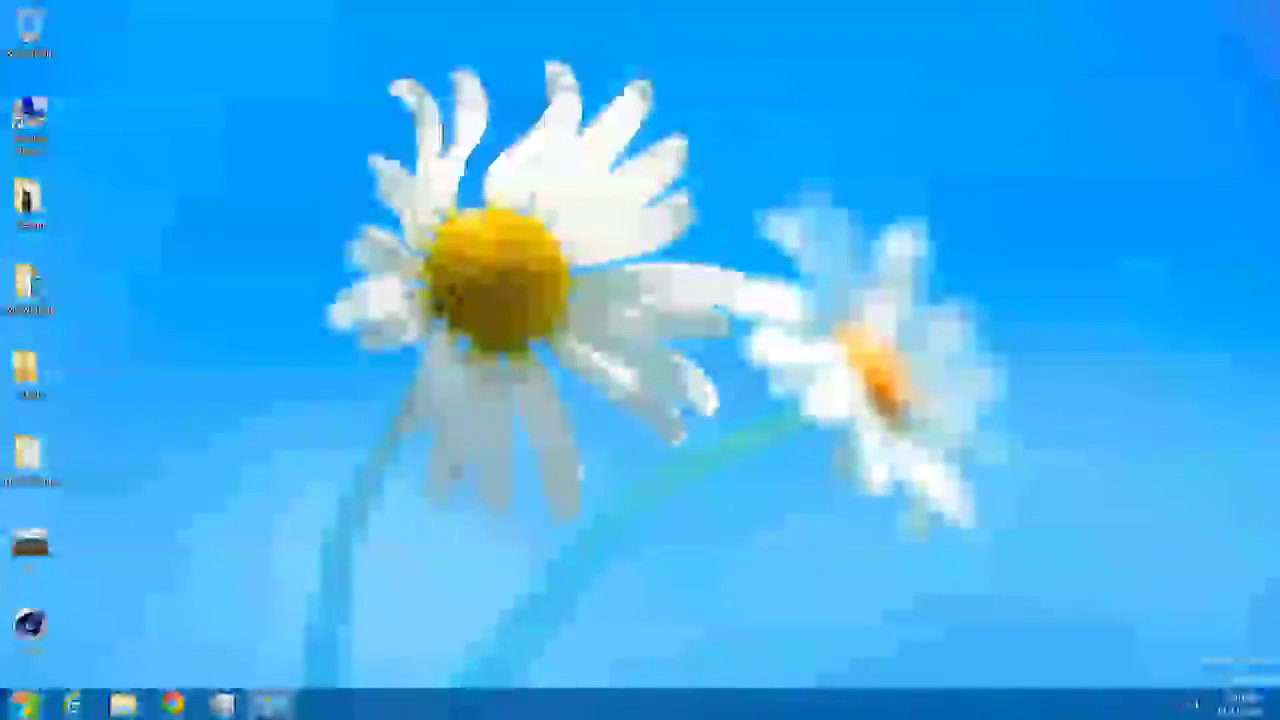
{"action": "key", "text": "super"}
{"action": "key", "text": "super"}
{"action": "key", "text": "shift+super"}
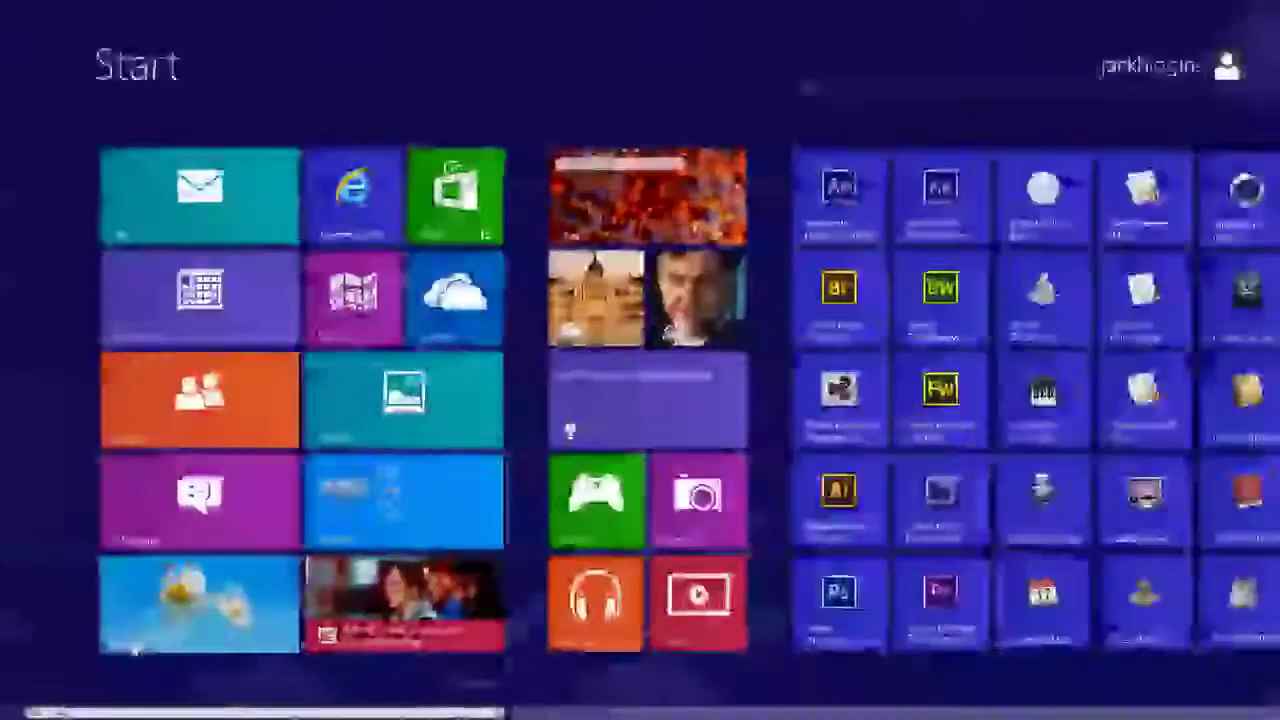
{"action": "key", "text": "super"}
{"action": "key", "text": "super"}
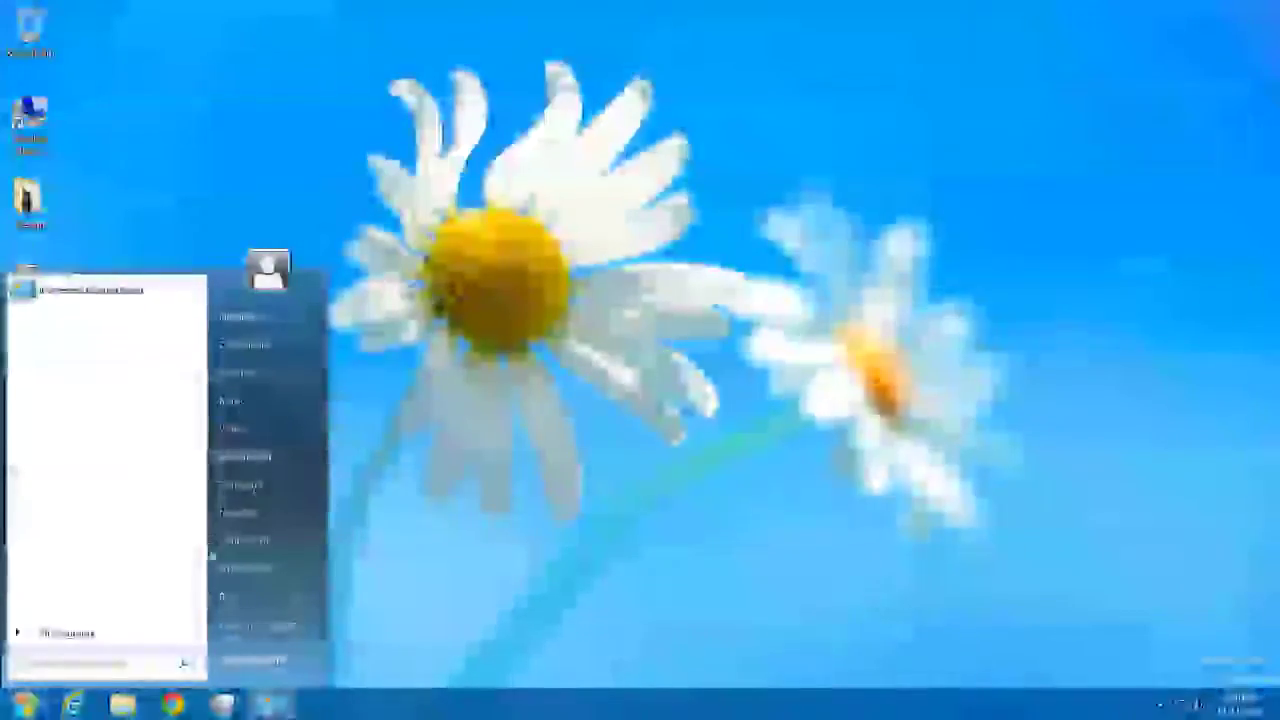
{"action": "left_click", "coordinate": [486, 518]}
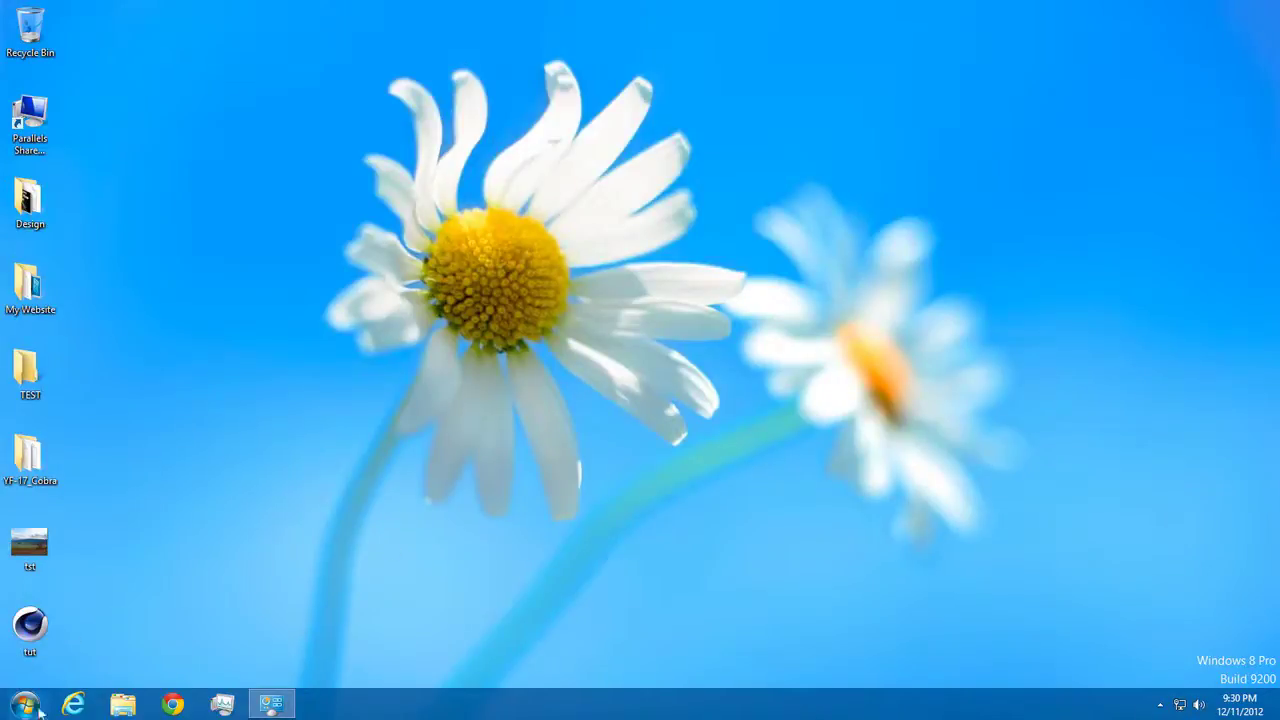
Download windows-start-menu-vistart.exe from the Lee-Soft Windows 8 Start Menu page
{"action": "left_click", "coordinate": [162, 705]}
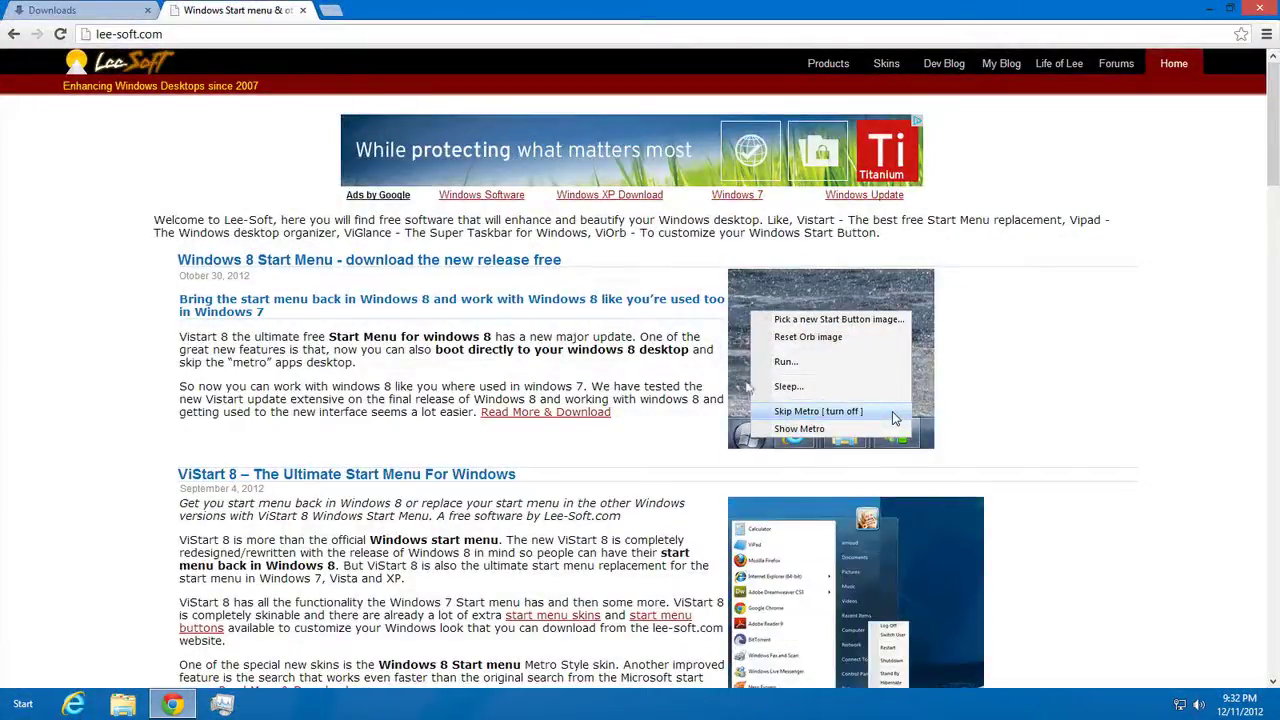
{"action": "left_click", "coordinate": [553, 413]}
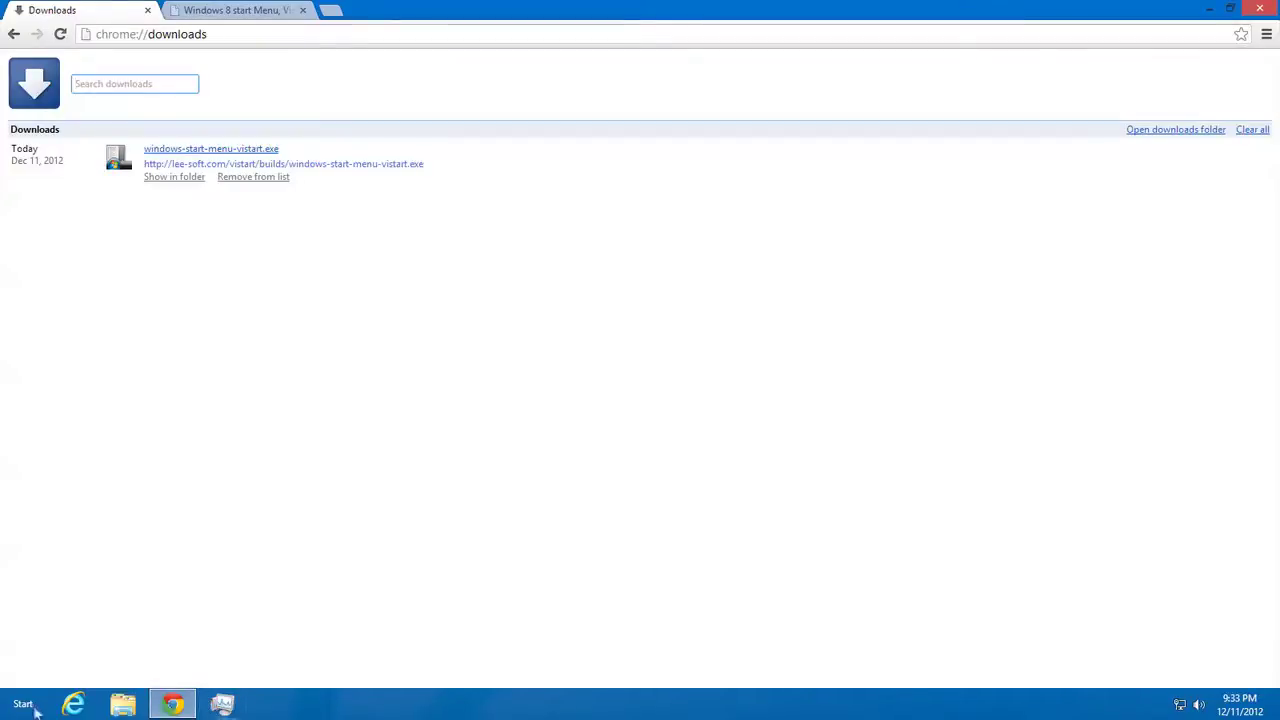
{"action": "left_click", "coordinate": [23, 705]}
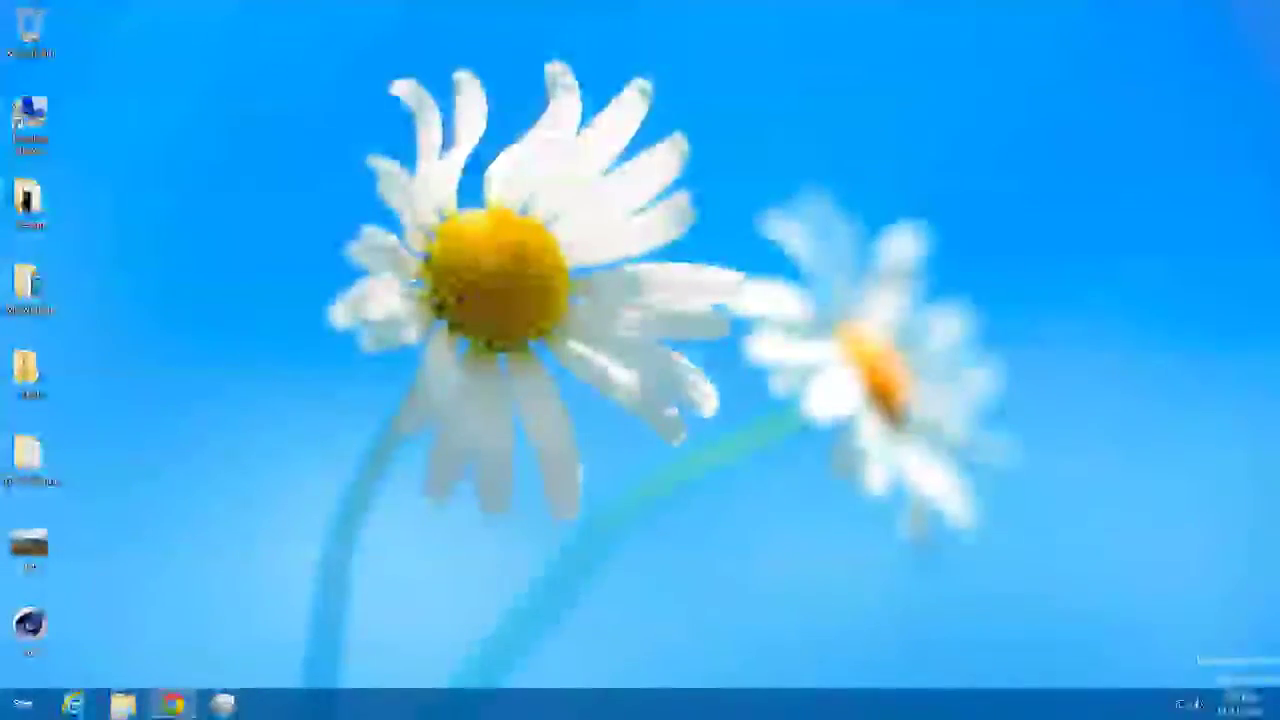
Run windows-start-menu-vistart.exe from Downloads, allow it in UAC, and agree through every installer page
{"action": "key", "text": "super+e"}
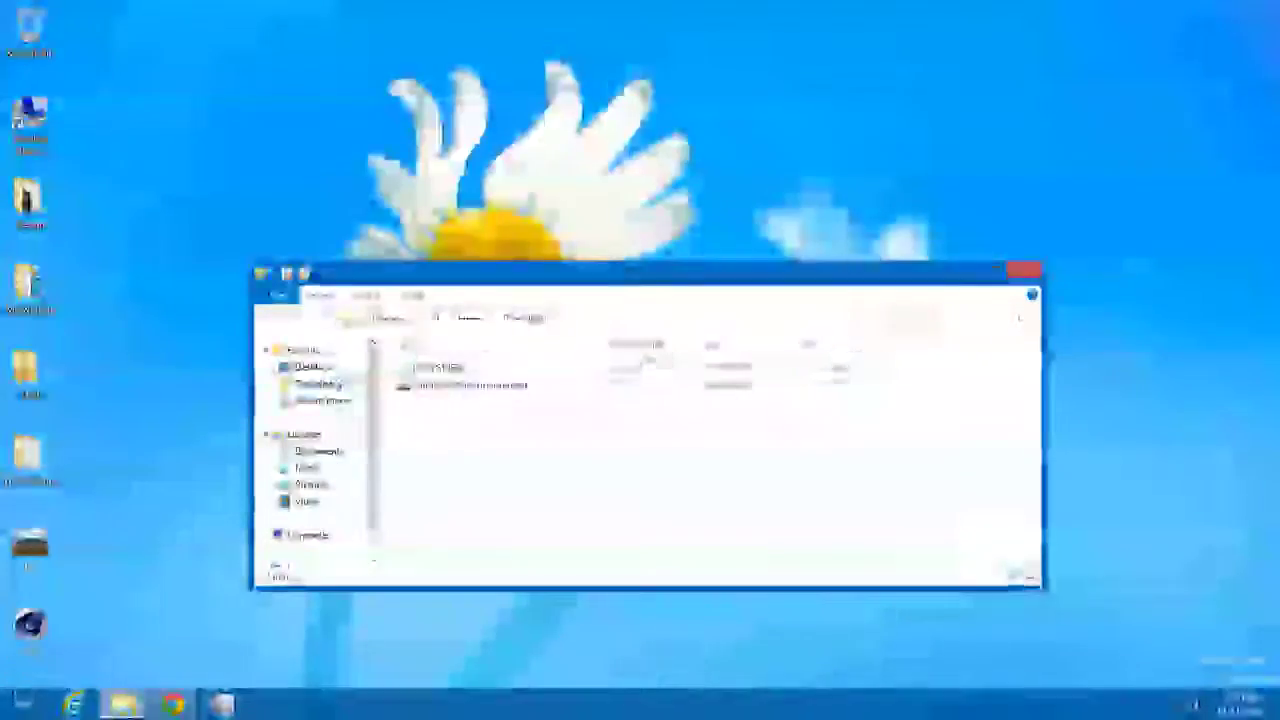
{"action": "double_click", "coordinate": [458, 385]}
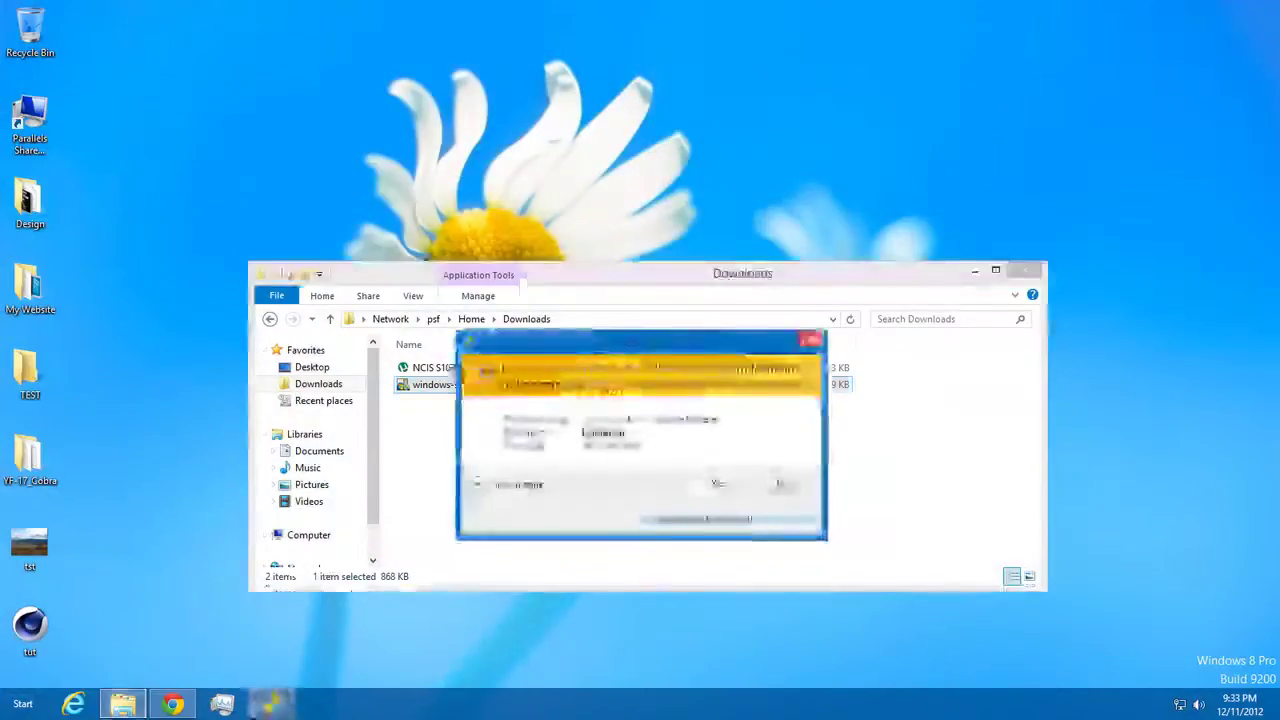
{"action": "left_click", "coordinate": [715, 486]}
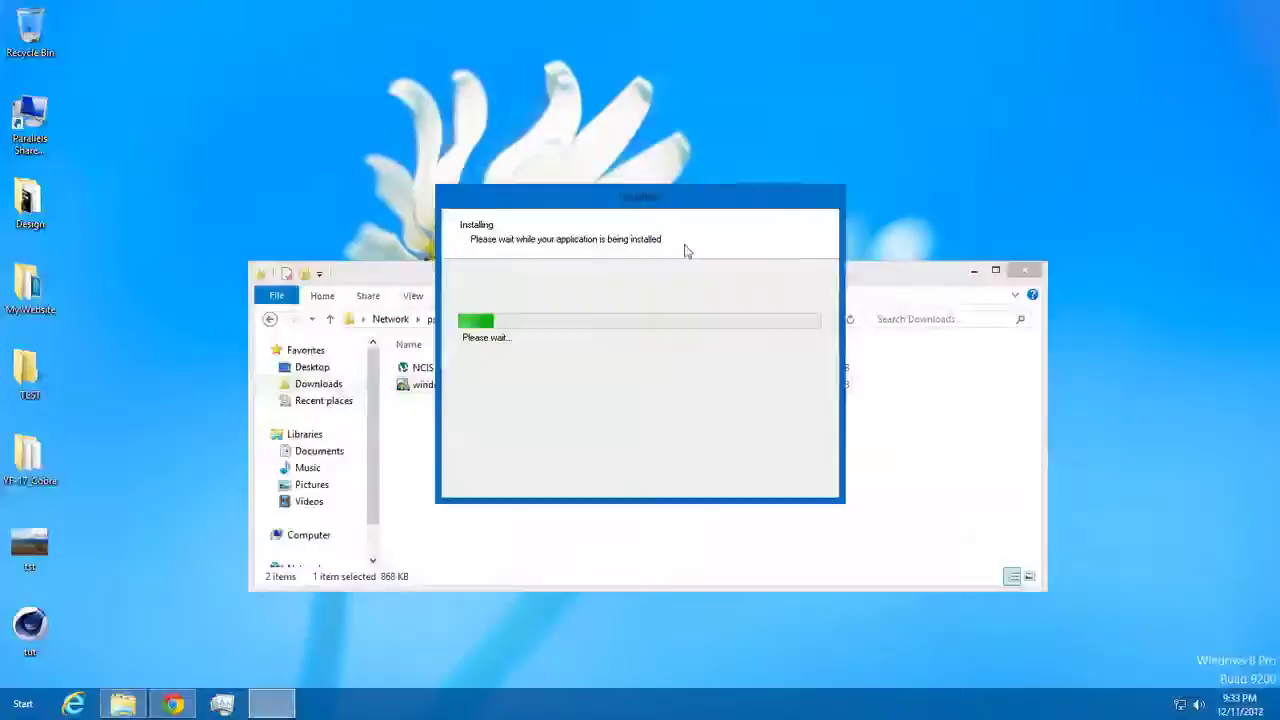
{"action": "left_click", "coordinate": [974, 270]}
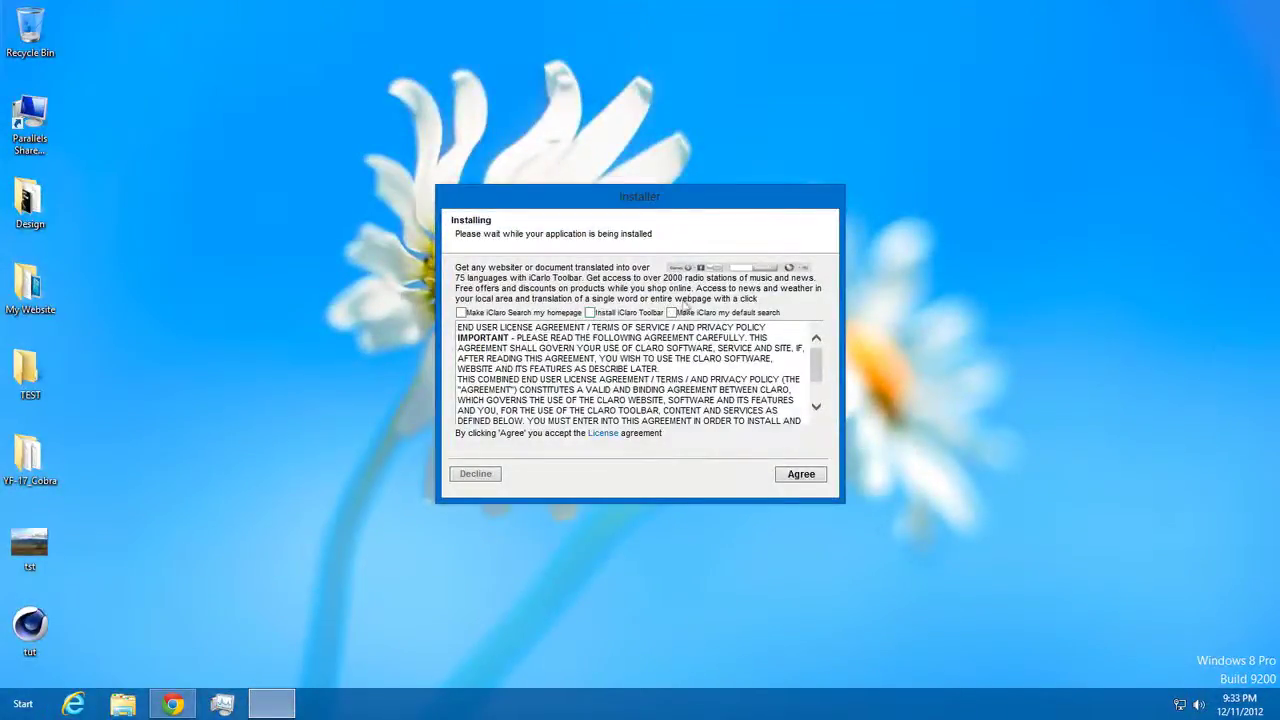
{"action": "left_click", "coordinate": [820, 484]}
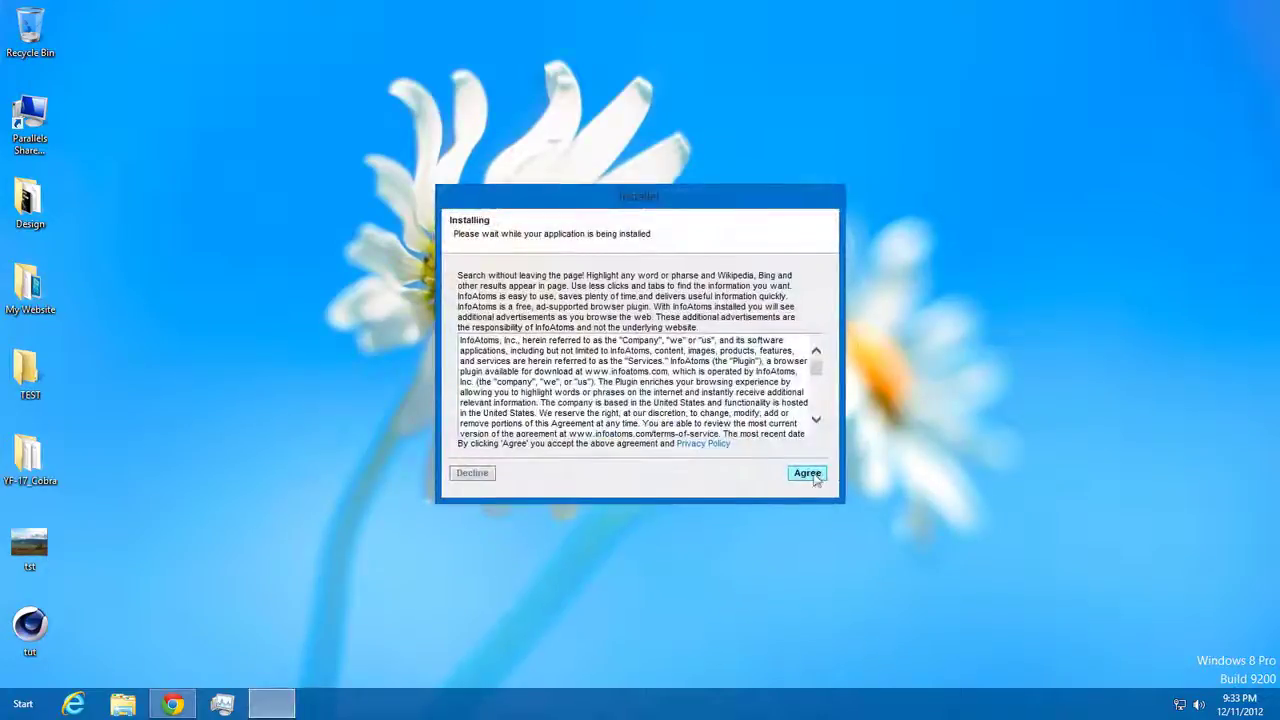
{"action": "left_click", "coordinate": [812, 477]}
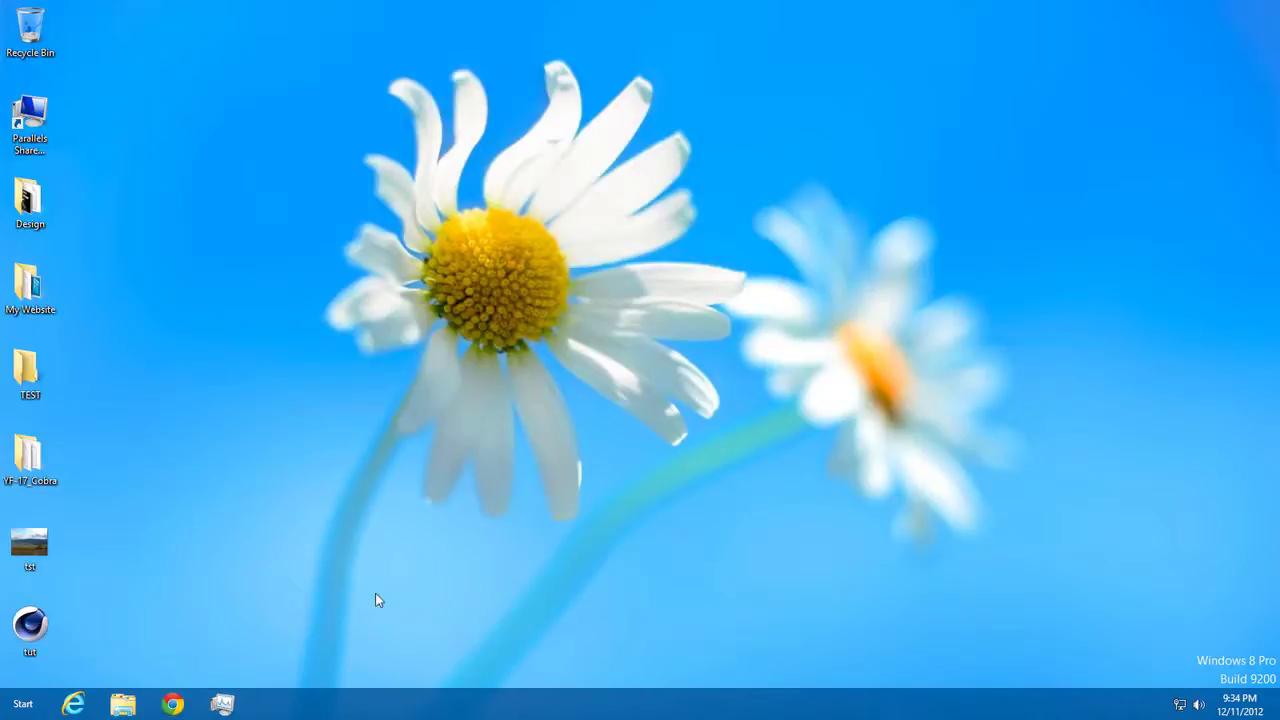
Check the taskbar menu and scroll the Start screen tiles until the ViStart thank-you page appears
{"action": "right_click", "coordinate": [1193, 708]}
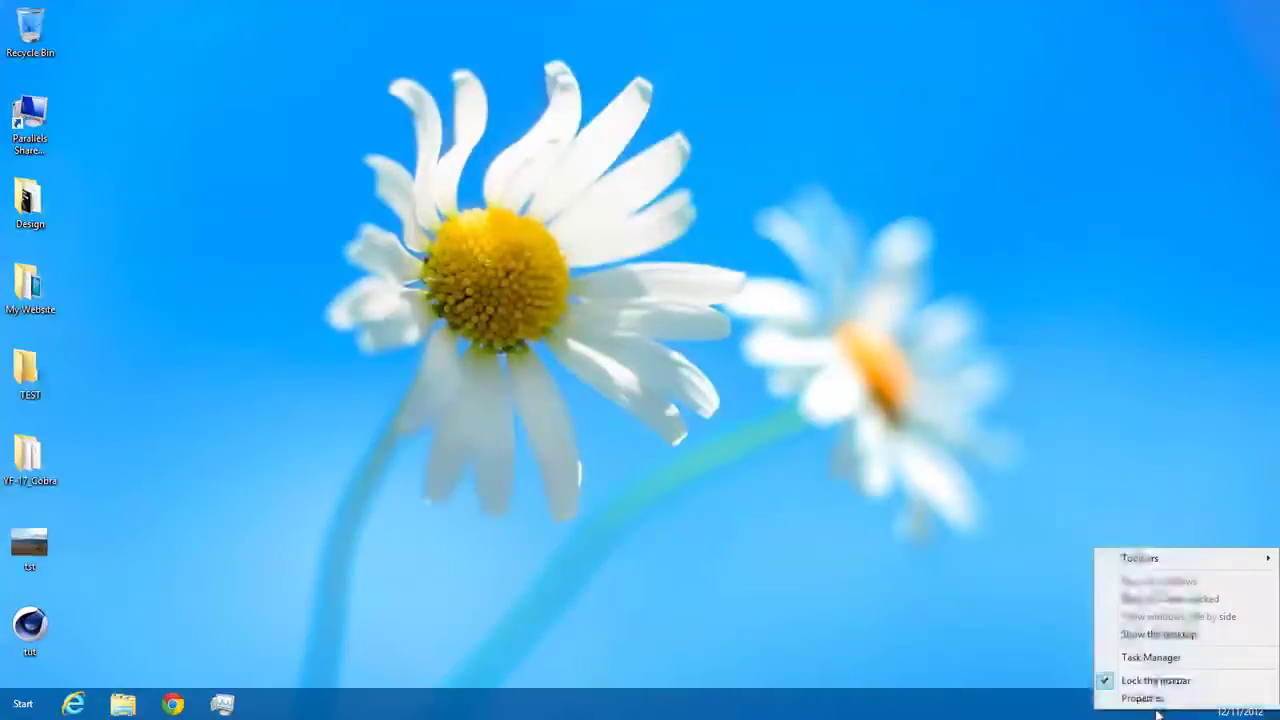
{"action": "left_click", "coordinate": [1066, 686]}
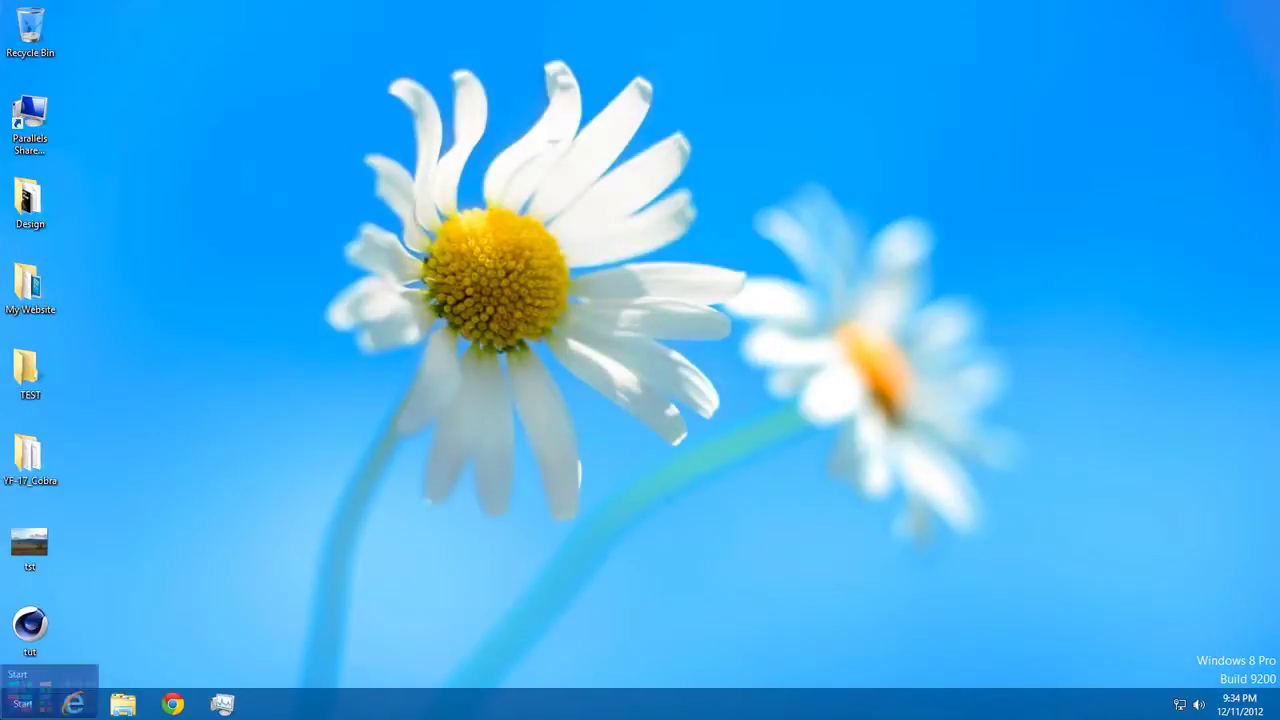
{"action": "left_click", "coordinate": [30, 705]}
{"action": "scroll", "coordinate": [776, 582], "scroll_direction": "down", "scroll_amount": 3}
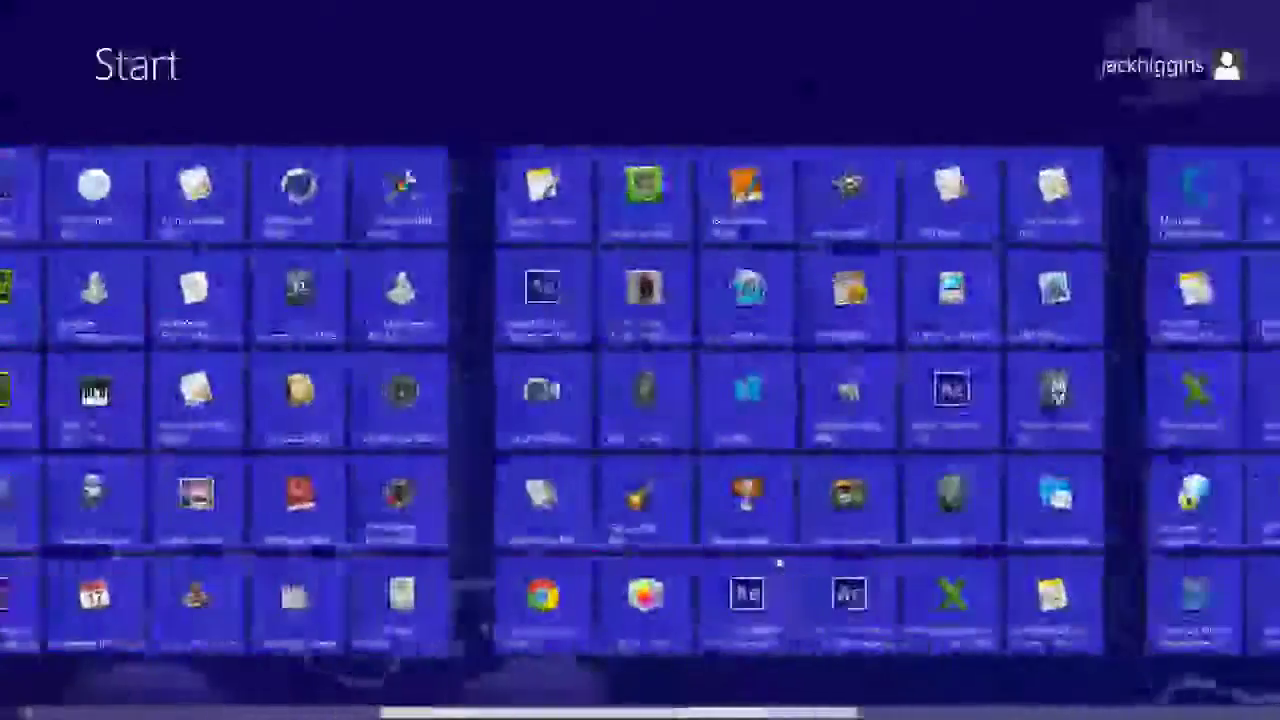
{"action": "scroll", "coordinate": [776, 582], "scroll_direction": "down", "scroll_amount": 3}
{"action": "scroll", "coordinate": [778, 570], "scroll_direction": "down", "scroll_amount": 3}
{"action": "scroll", "coordinate": [780, 568], "scroll_direction": "down", "scroll_amount": 2}
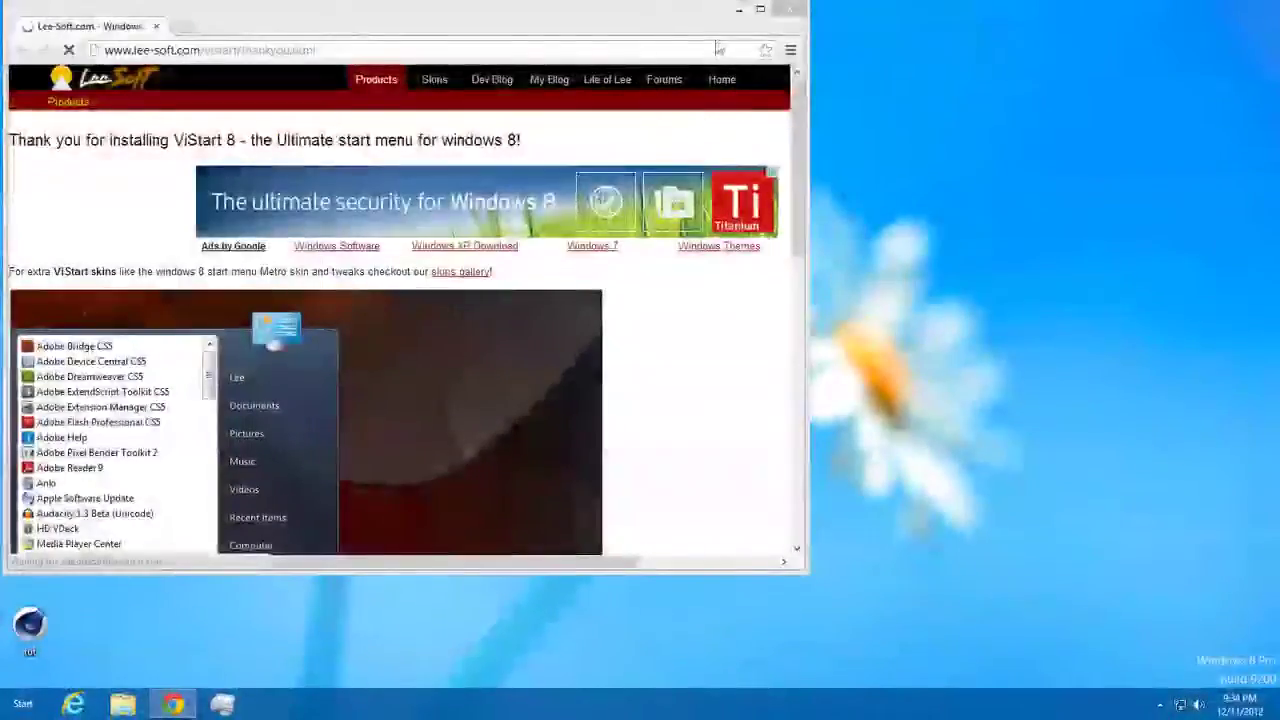
Minimize Chrome's thank-you page to reveal the desktop with the new orb
{"action": "left_click", "coordinate": [737, 9]}
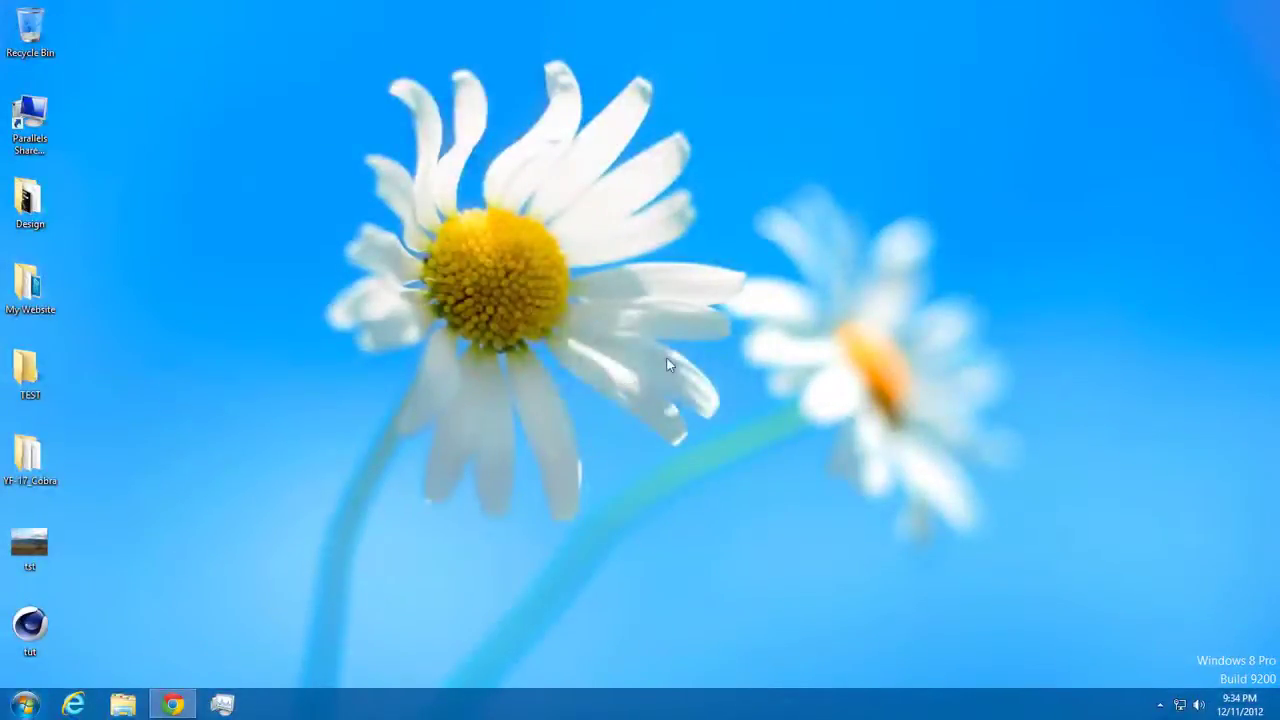
Open the ViStart menu, view All Programs and return, then check the orb's right-click options
{"action": "left_click", "coordinate": [28, 708]}
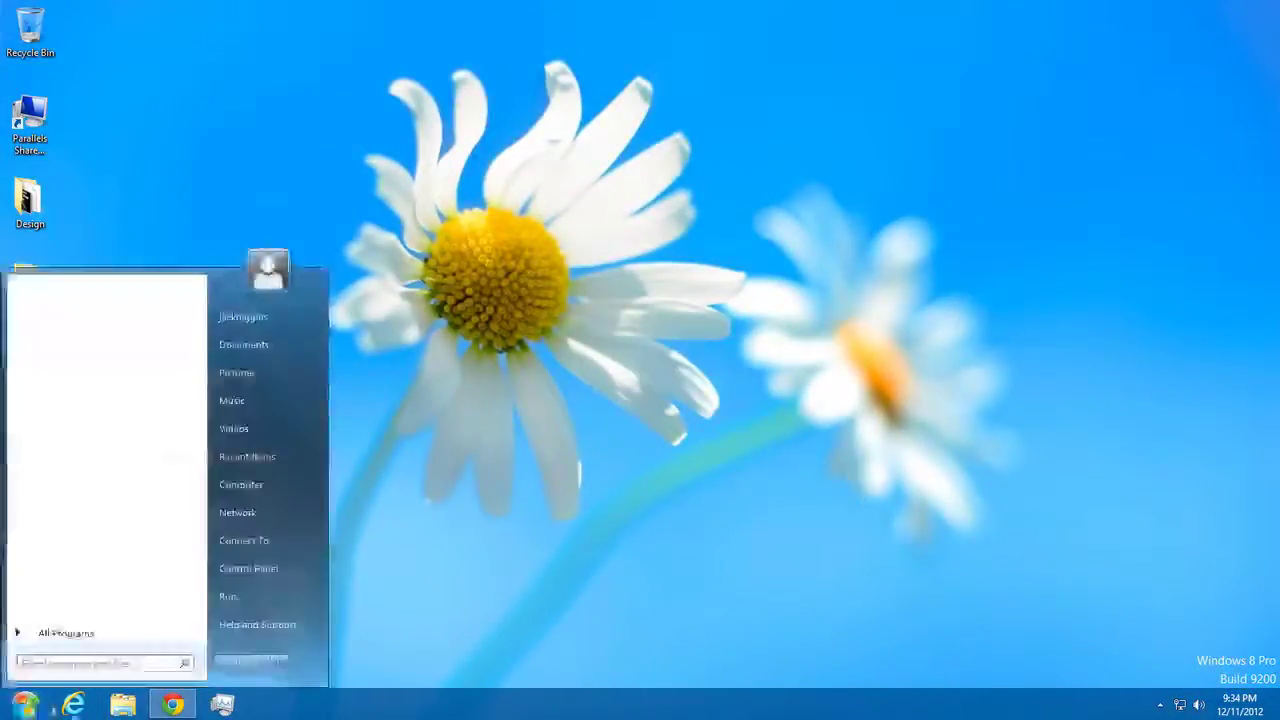
{"action": "left_click", "coordinate": [62, 634]}
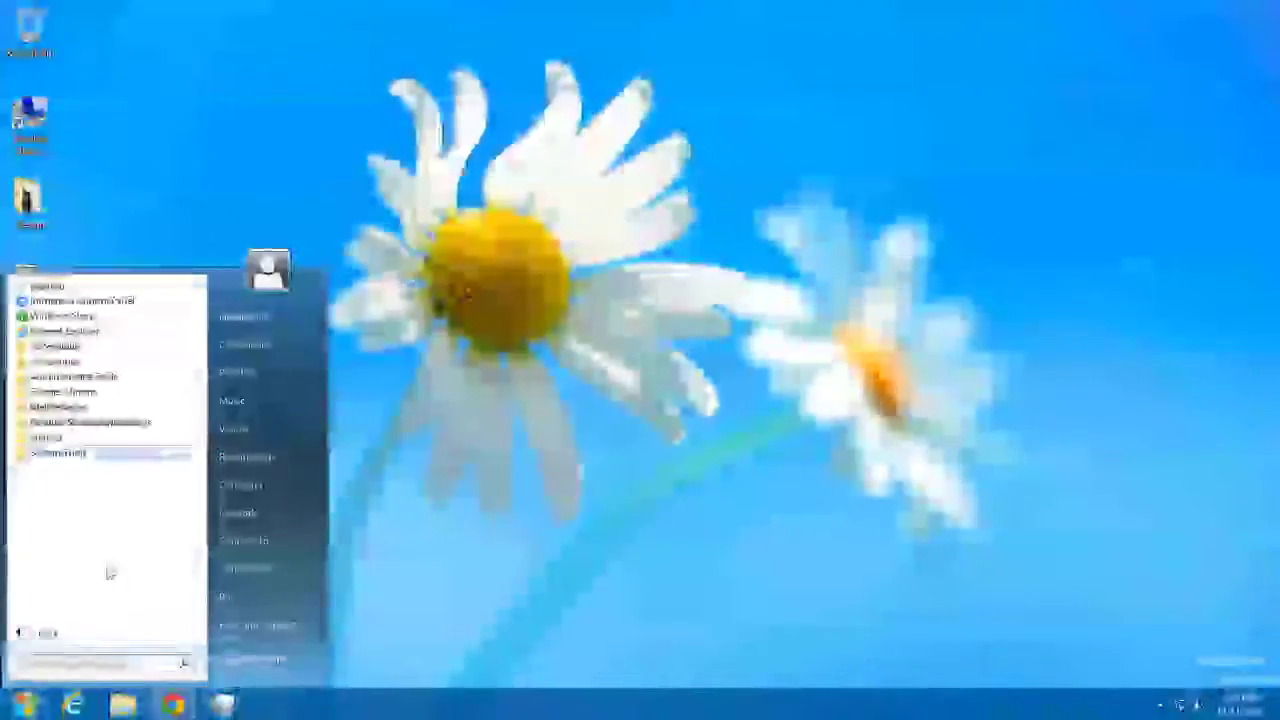
{"action": "left_click", "coordinate": [50, 635]}
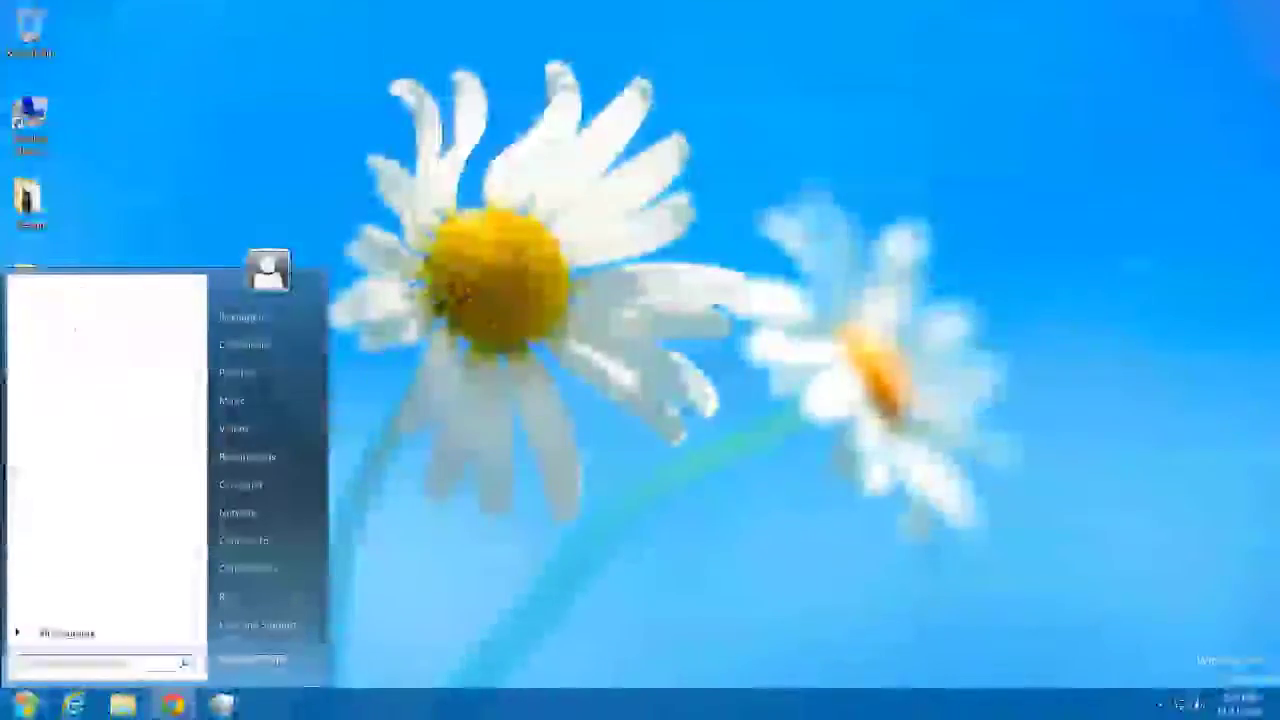
{"action": "right_click", "coordinate": [22, 705]}
{"action": "left_click", "coordinate": [22, 705]}
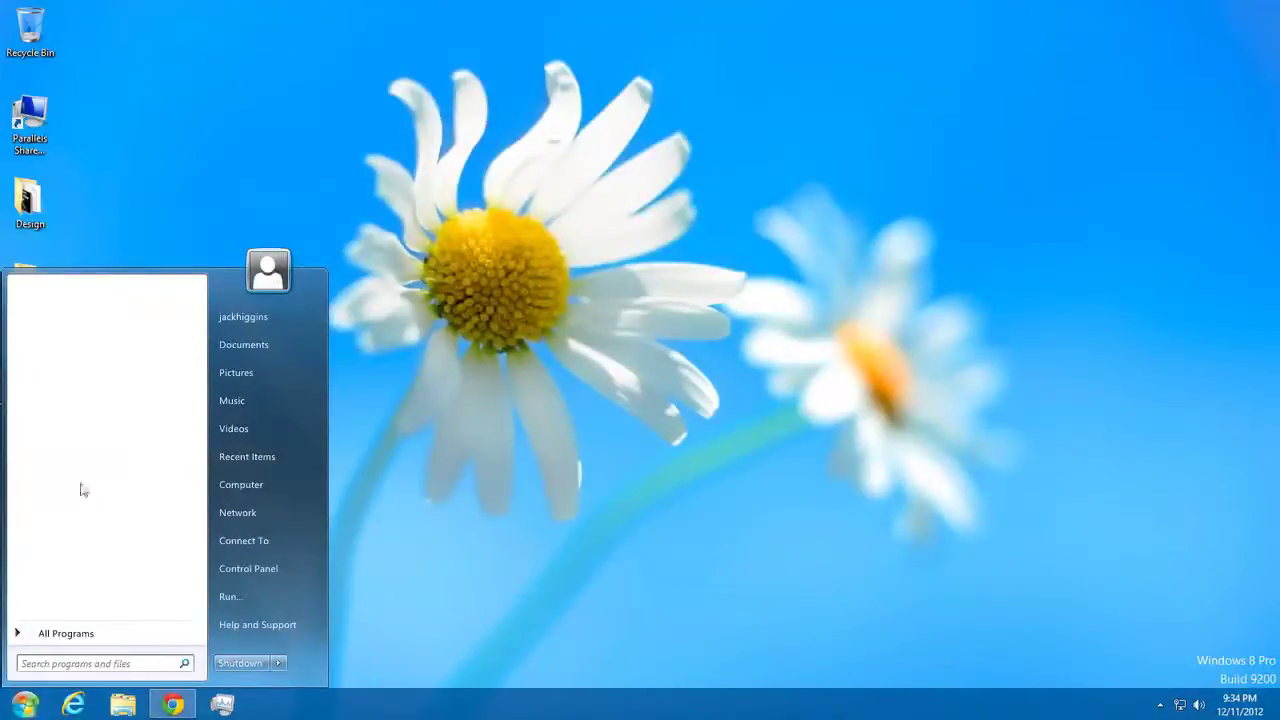
Browse Computer, Local Disk (C:), Desktop and Documents in Explorer, then close the window
{"action": "left_click", "coordinate": [60, 634]}
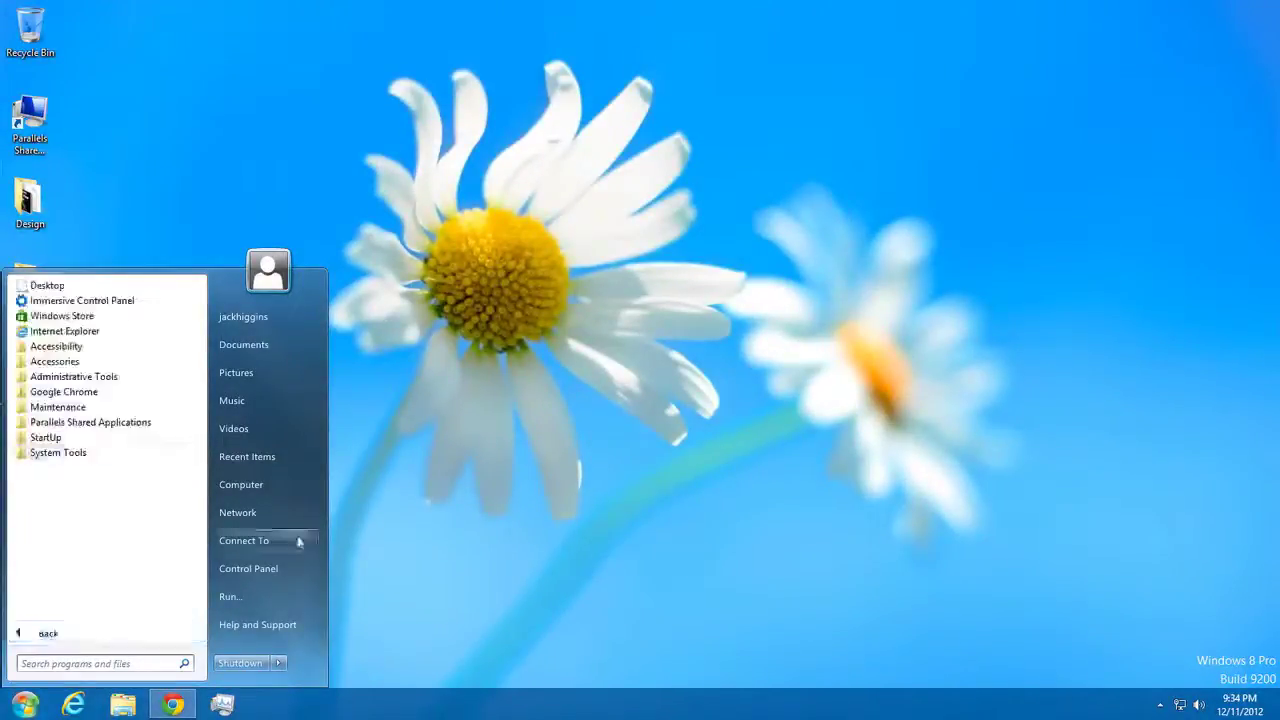
{"action": "left_click", "coordinate": [245, 485]}
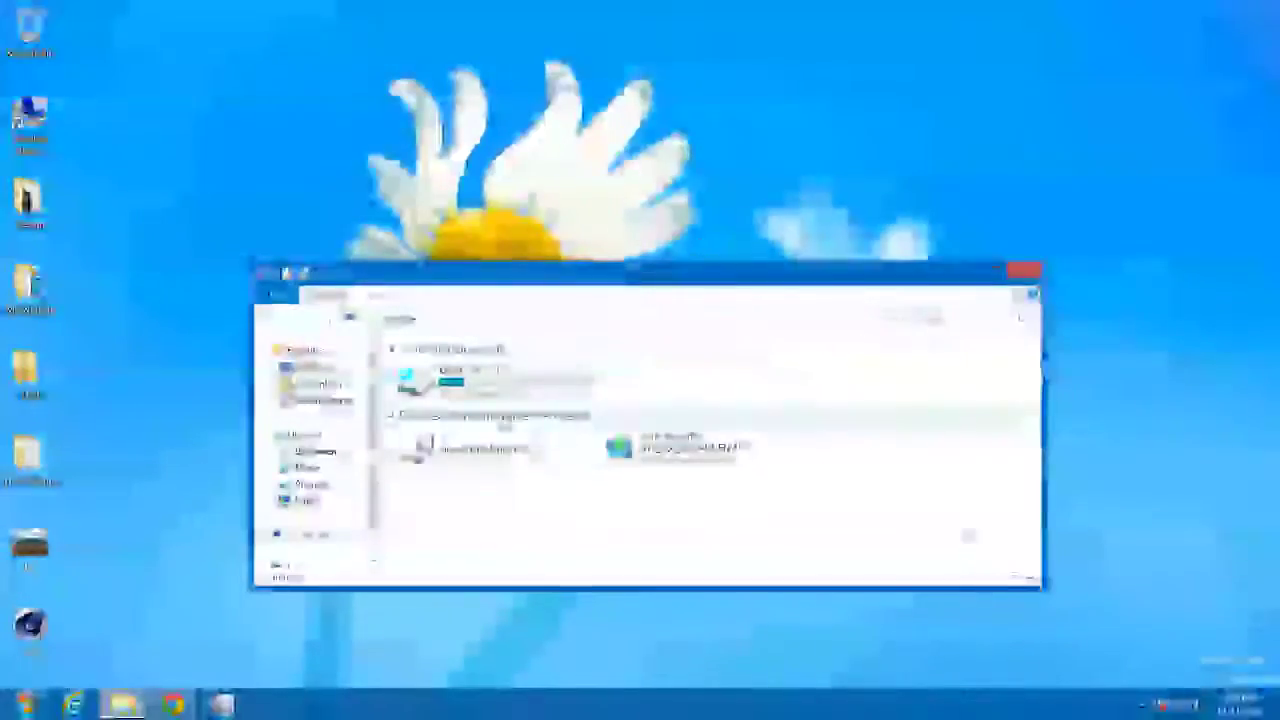
{"action": "double_click", "coordinate": [490, 380]}
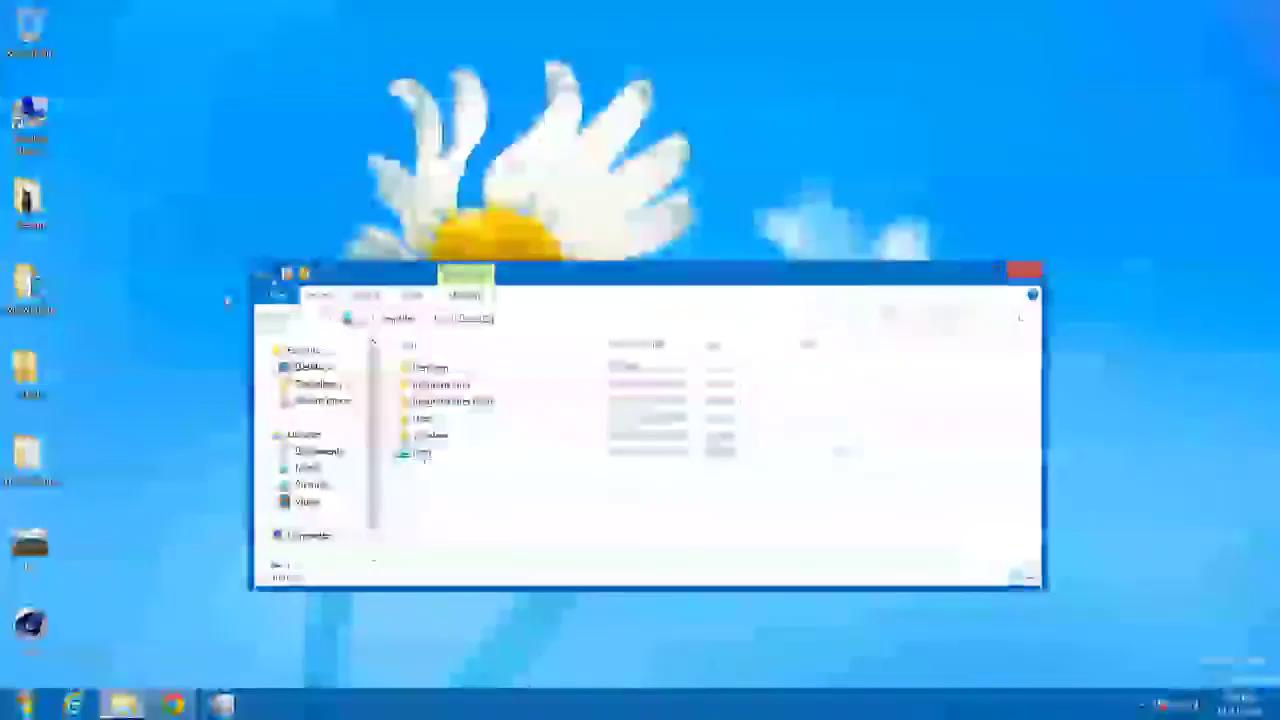
{"action": "left_click", "coordinate": [268, 318]}
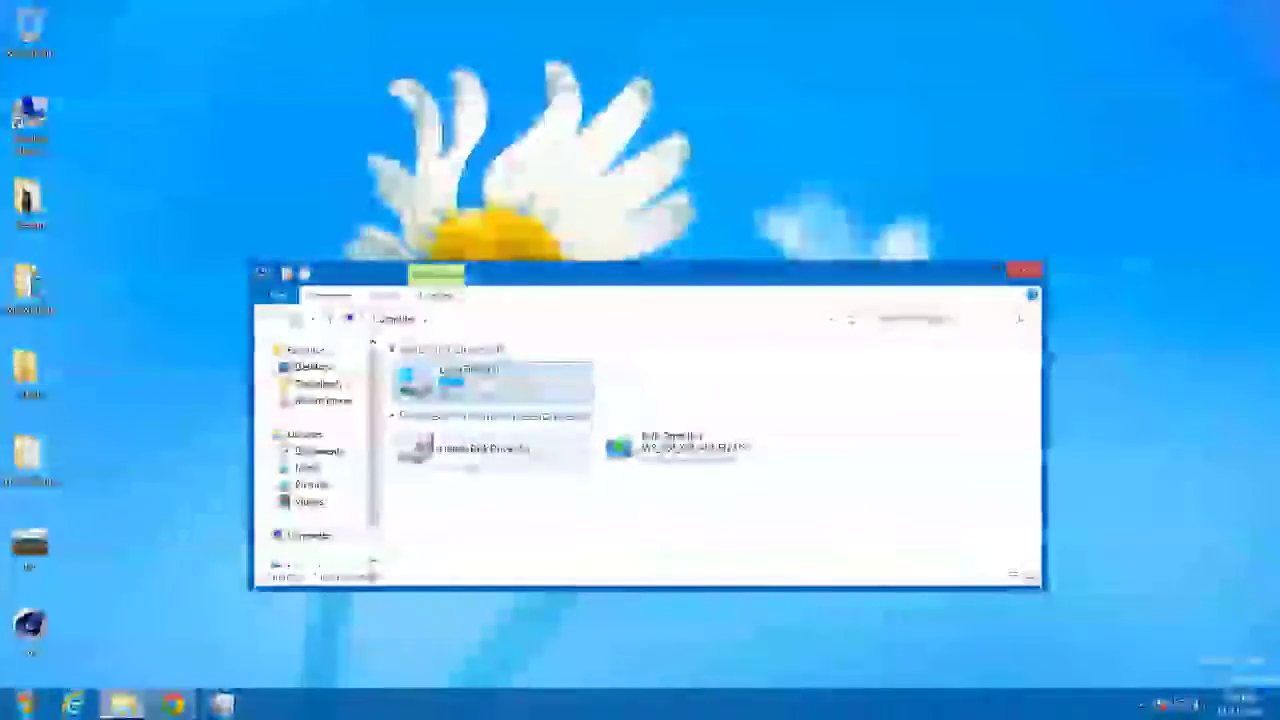
{"action": "left_click", "coordinate": [310, 366]}
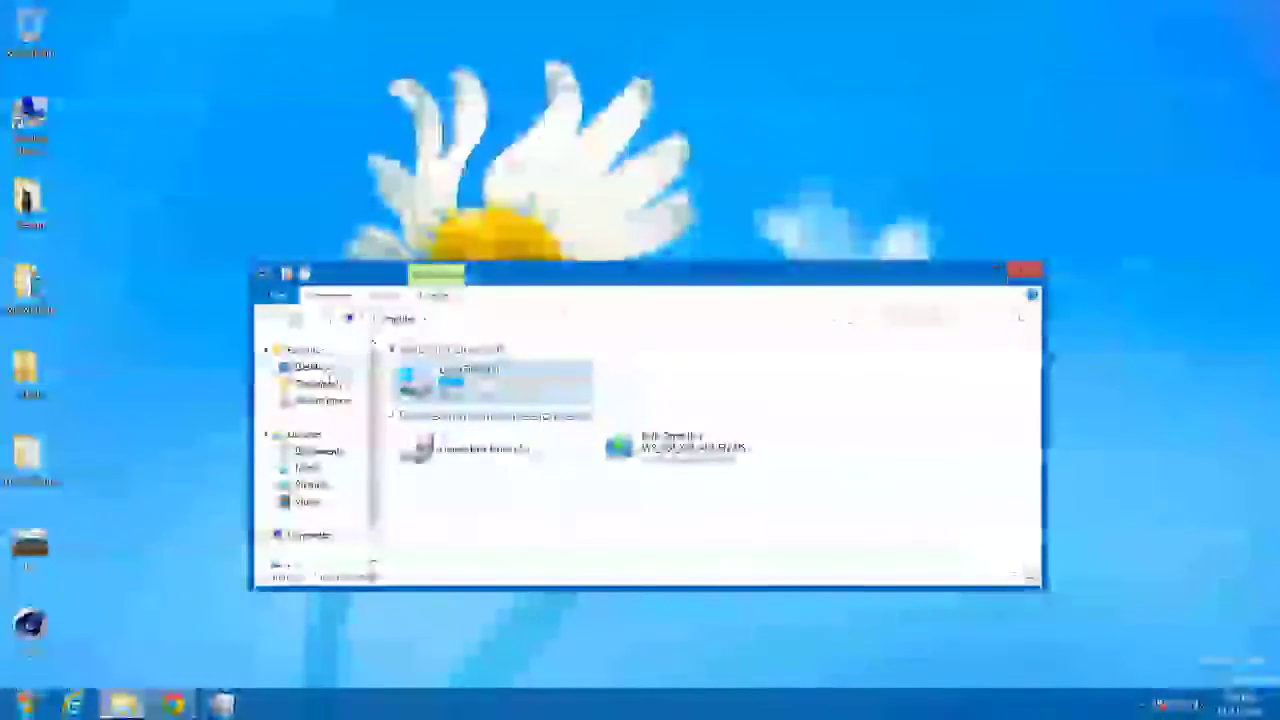
{"action": "left_click", "coordinate": [318, 451]}
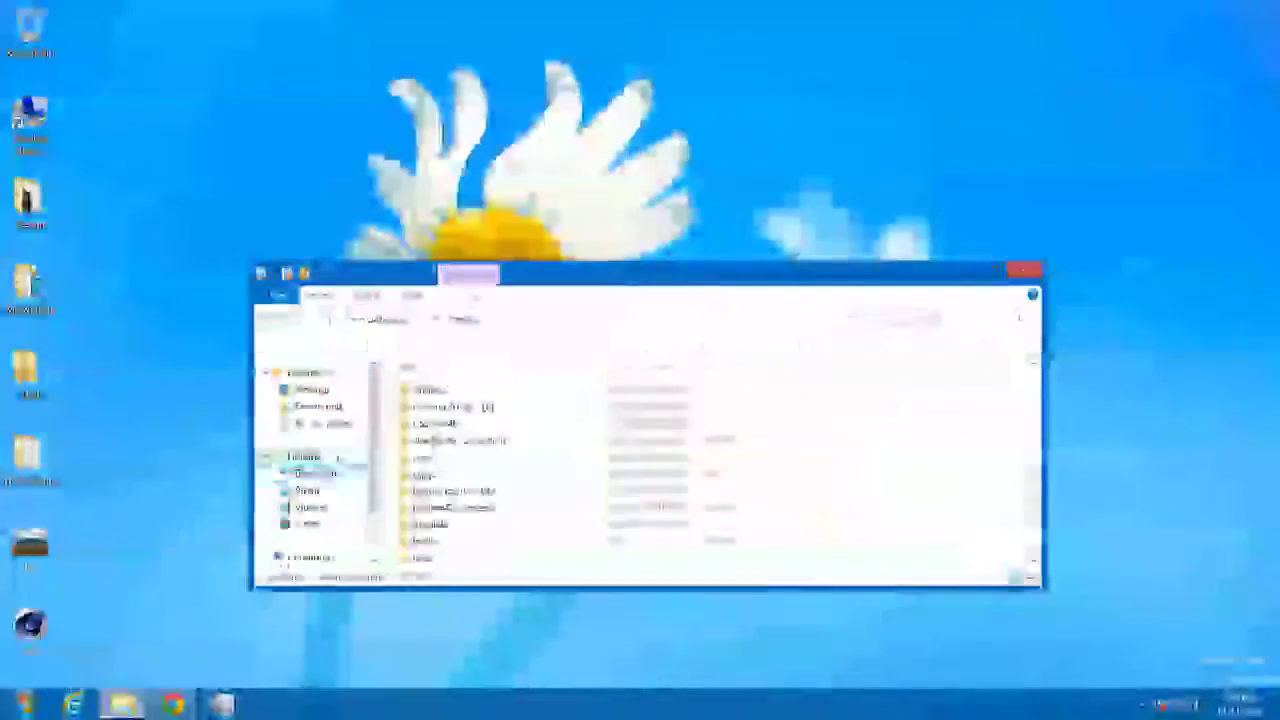
{"action": "left_click", "coordinate": [1025, 272]}
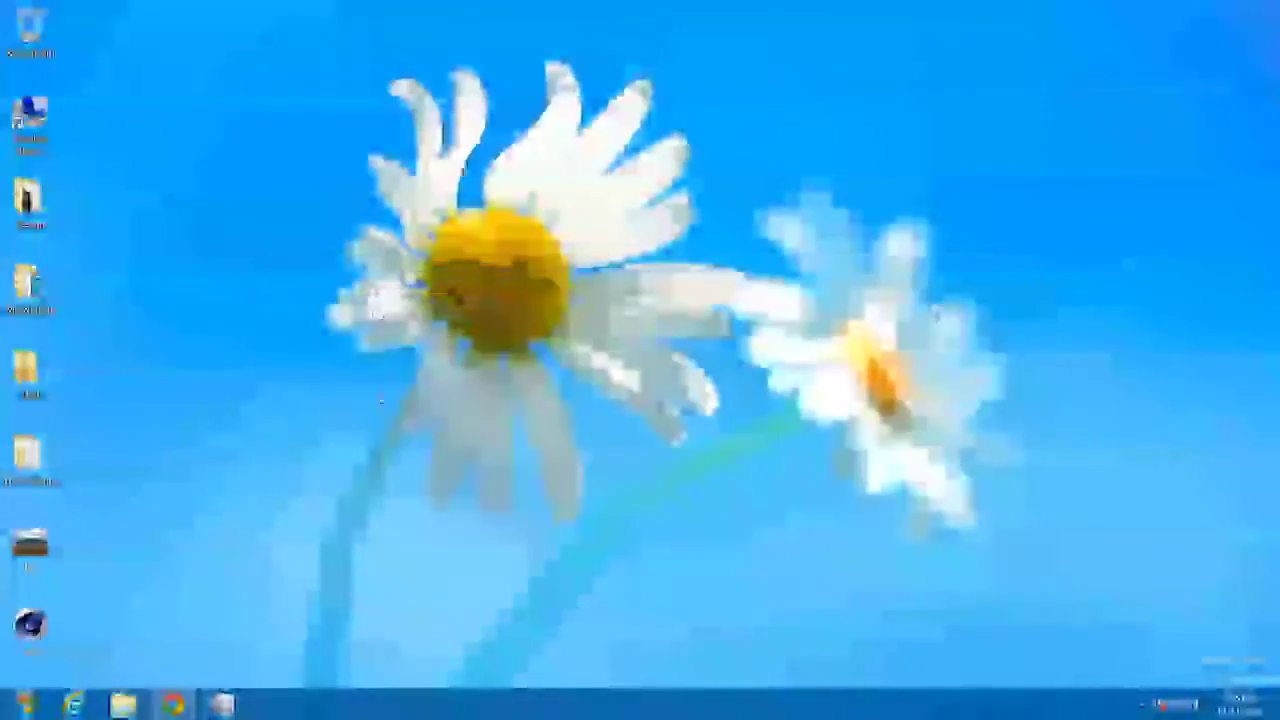
Set the Start orb image to Apple Logo
{"action": "right_click", "coordinate": [30, 705]}
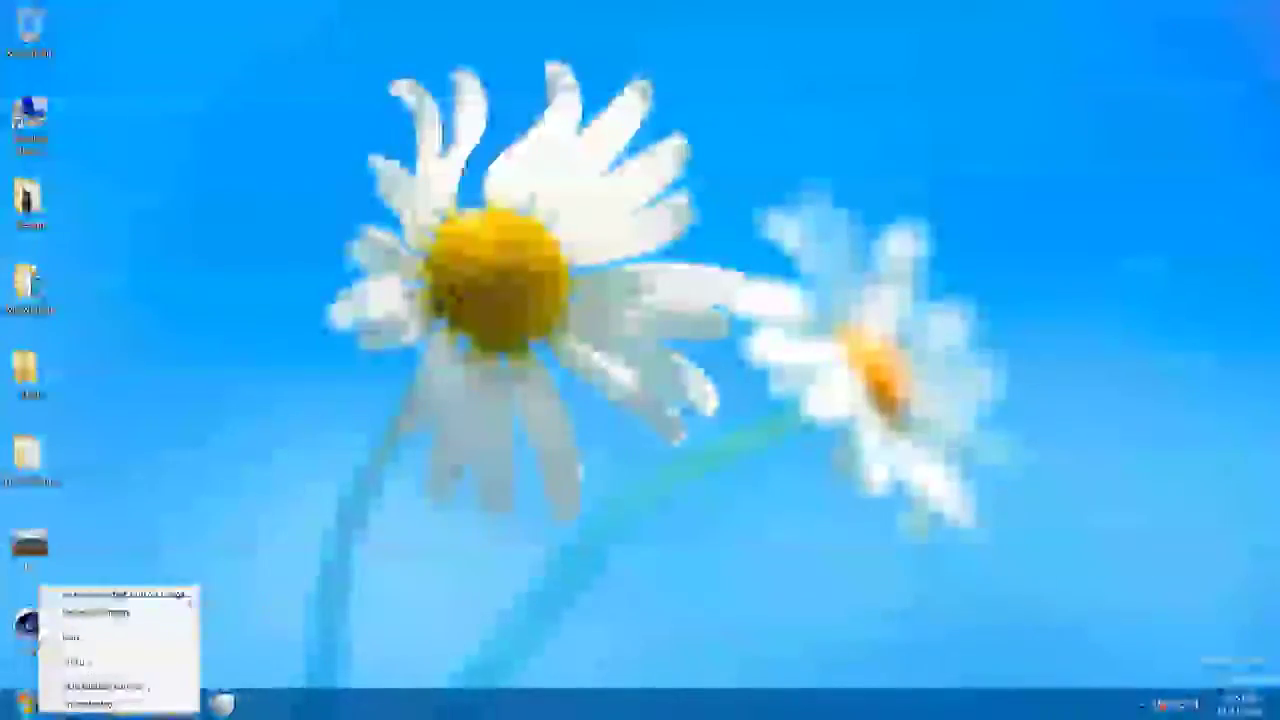
{"action": "left_click", "coordinate": [168, 601]}
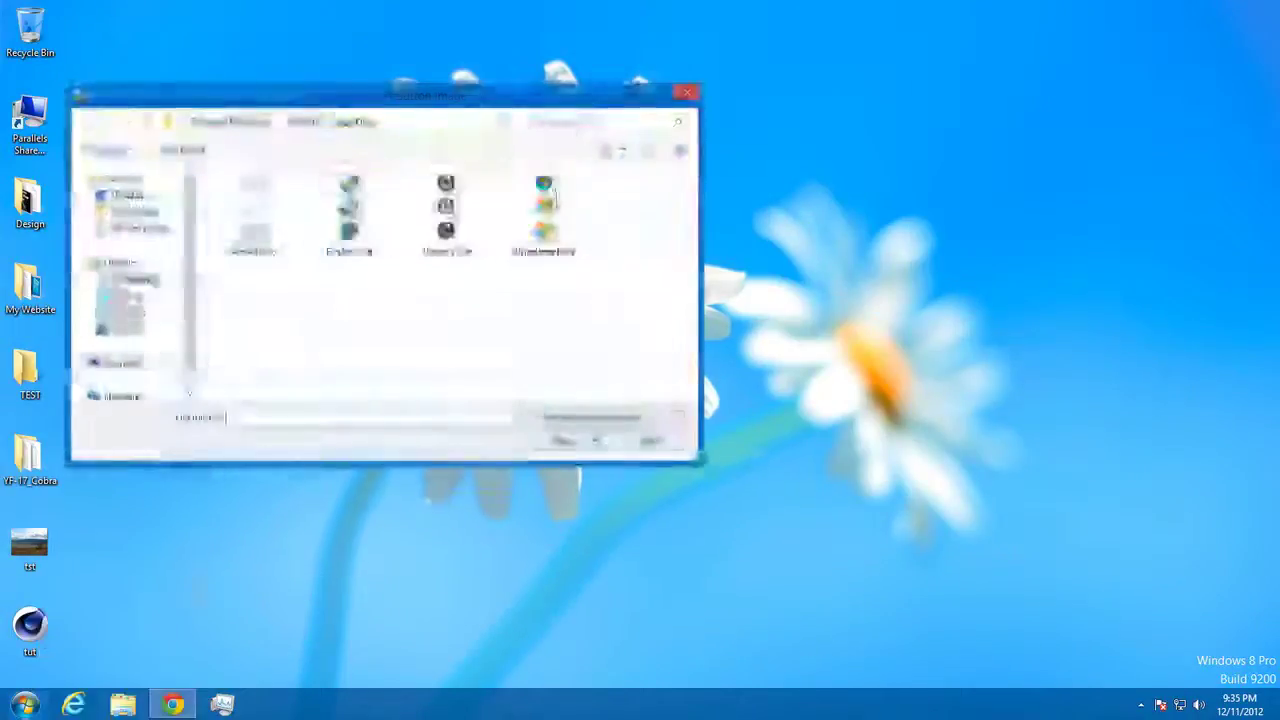
{"action": "left_click", "coordinate": [277, 224]}
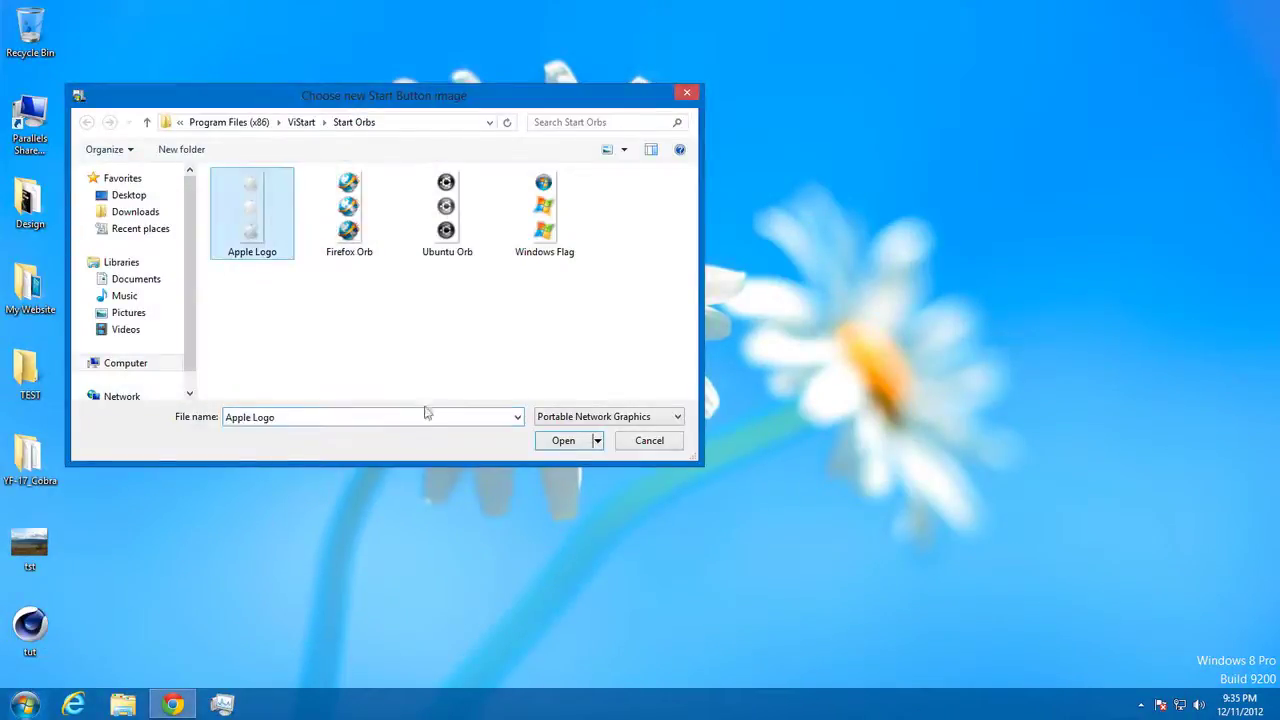
{"action": "left_click", "coordinate": [563, 440]}
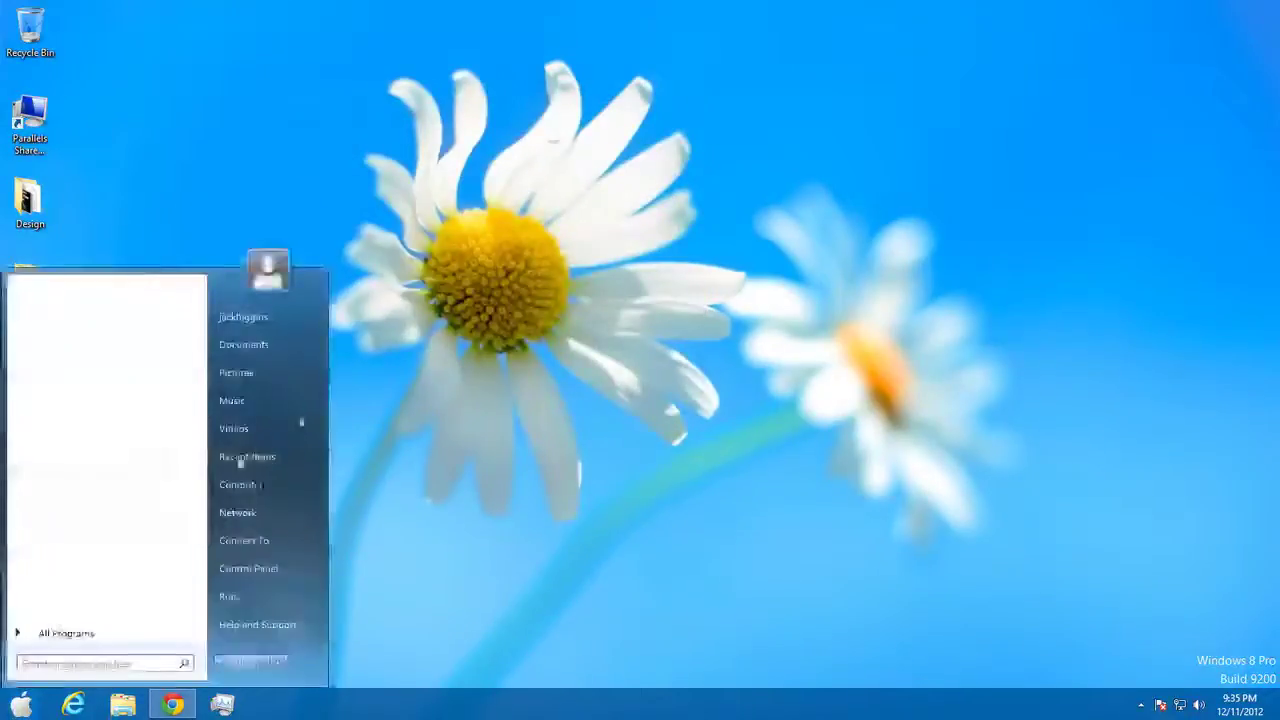
{"action": "left_click", "coordinate": [22, 705]}
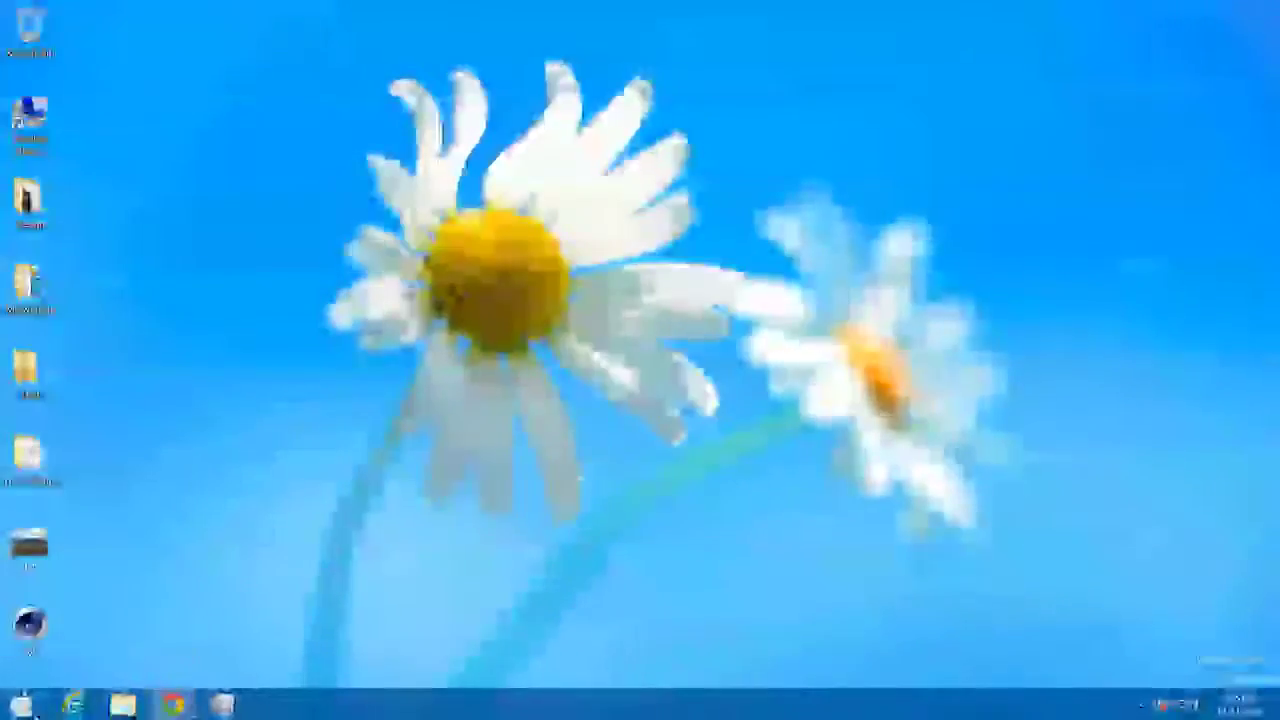
Change the Start orb image to Windows Flag
{"action": "right_click", "coordinate": [28, 705]}
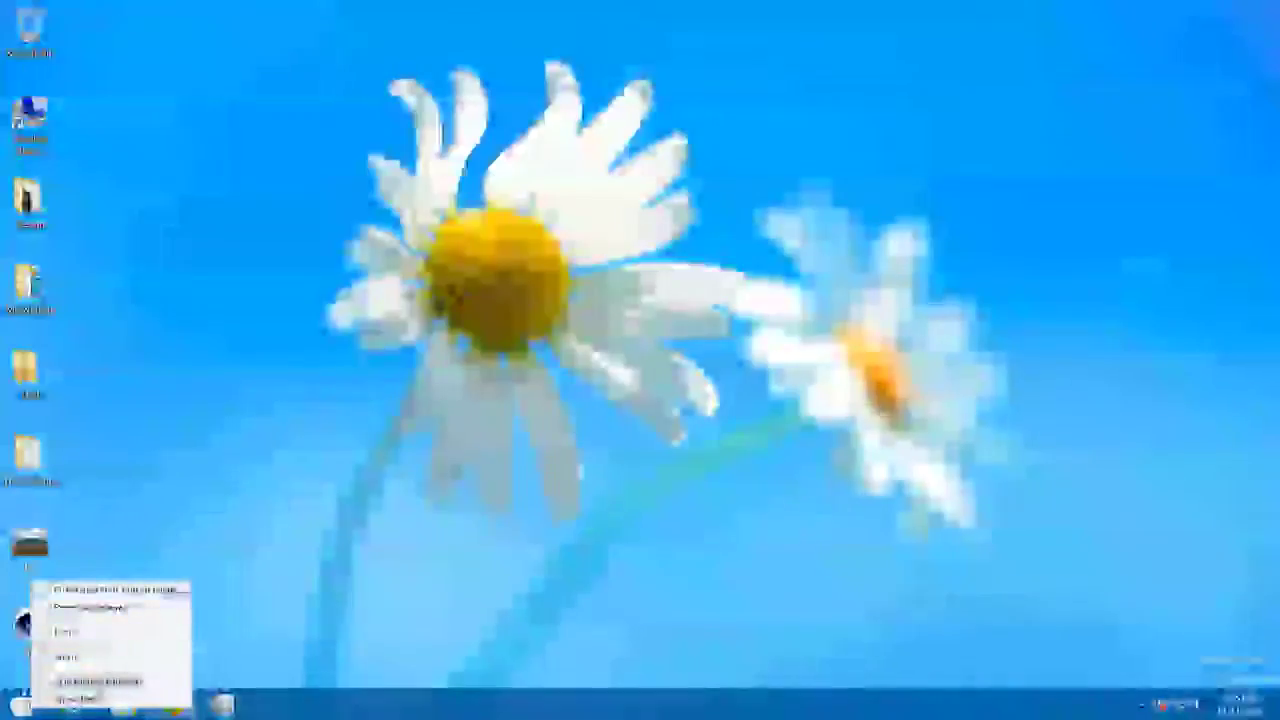
{"action": "left_click", "coordinate": [110, 589]}
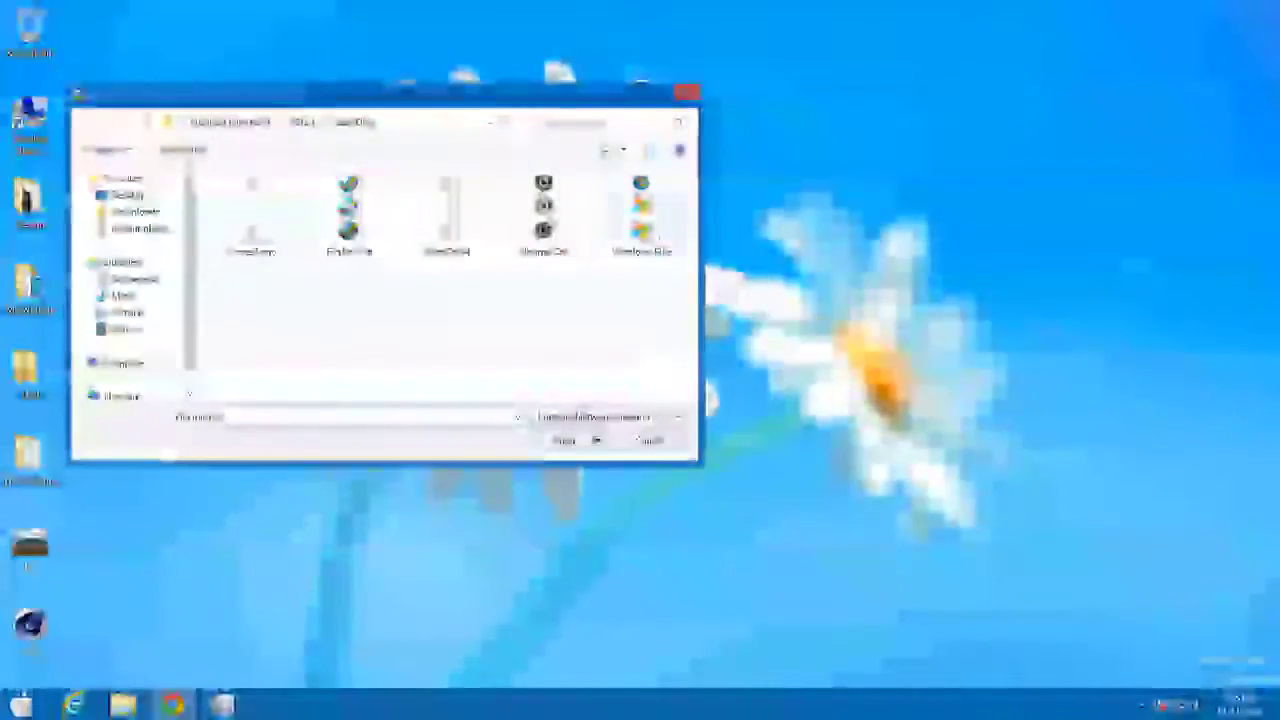
{"action": "left_click", "coordinate": [641, 210]}
{"action": "left_click", "coordinate": [570, 441]}
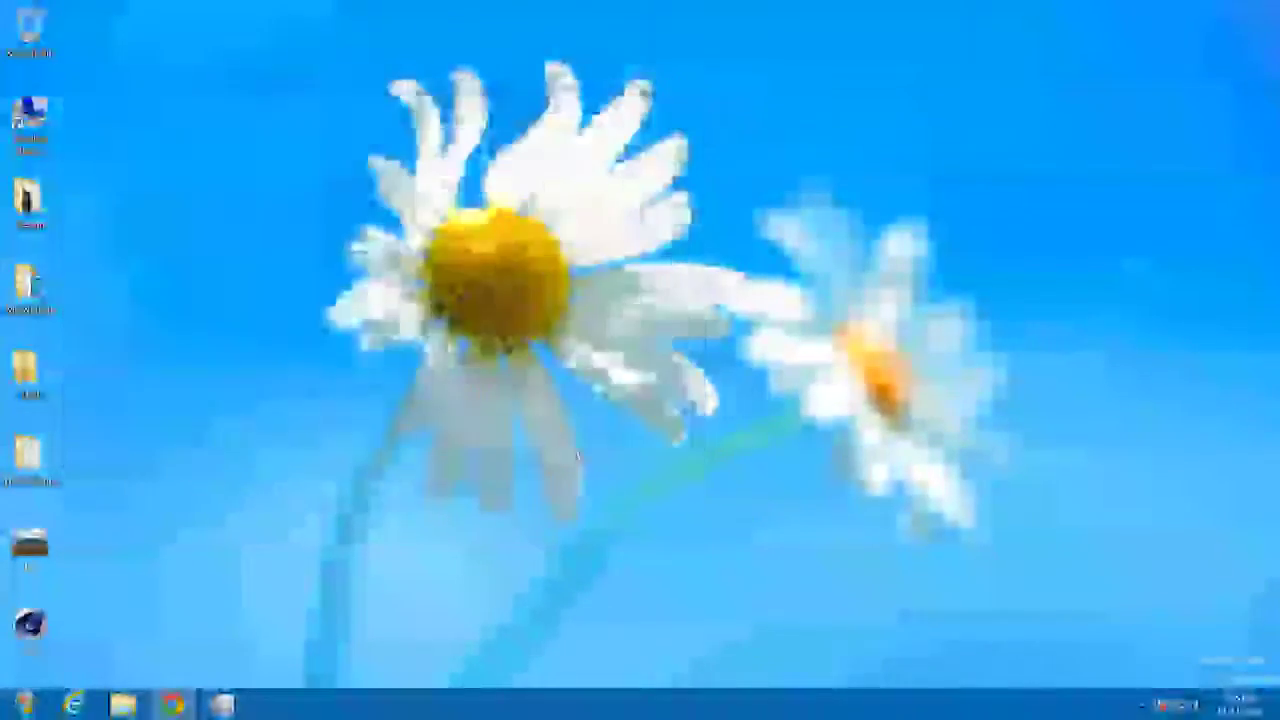
Reset the Start orb to its original image from the orb options menu
{"action": "left_click", "coordinate": [27, 706]}
{"action": "right_click", "coordinate": [27, 706]}
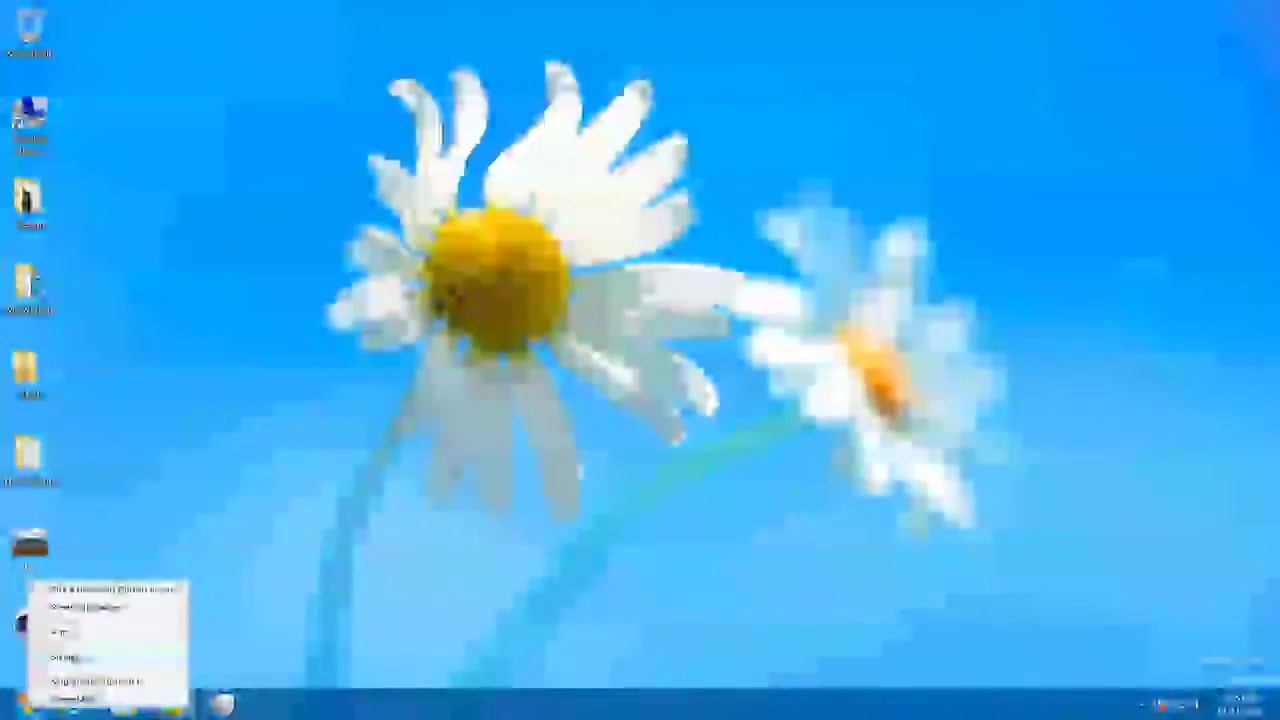
{"action": "left_click", "coordinate": [88, 612]}
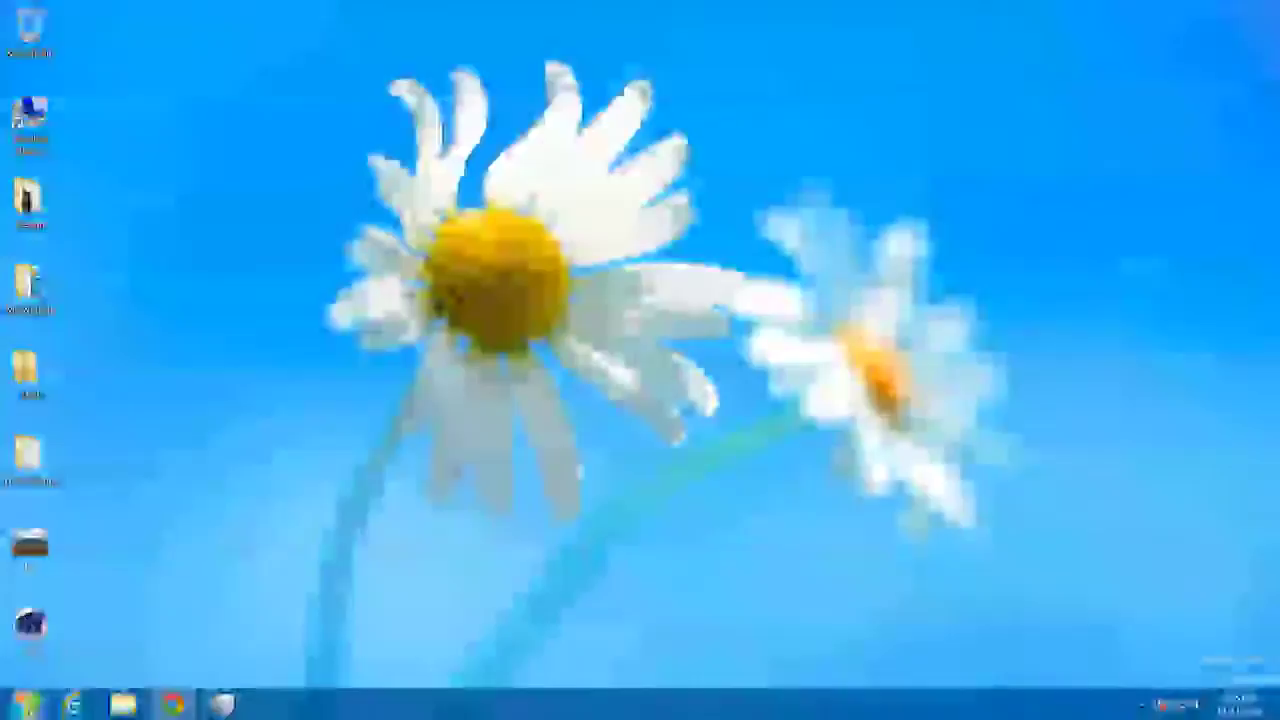
{"action": "left_click", "coordinate": [27, 706]}
Open and close ViStart settings, then reopen the orb options to show the Start screen
{"action": "right_click", "coordinate": [24, 704]}
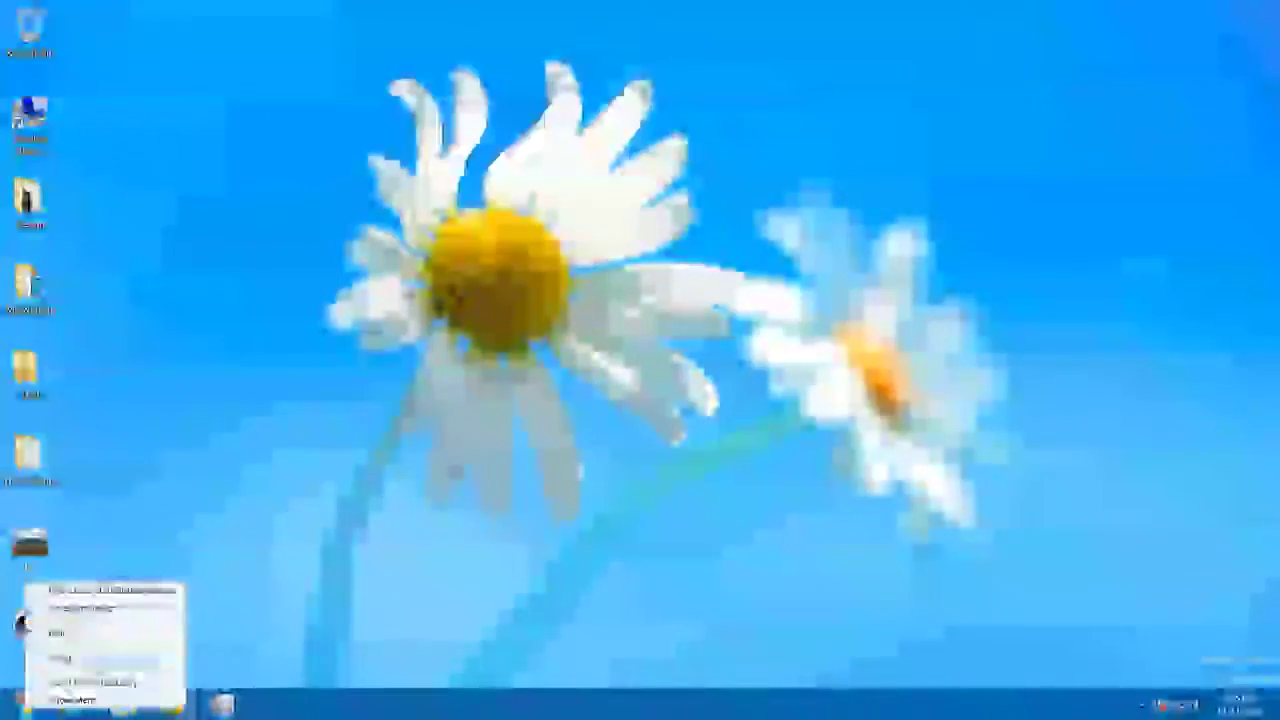
{"action": "left_click", "coordinate": [62, 633]}
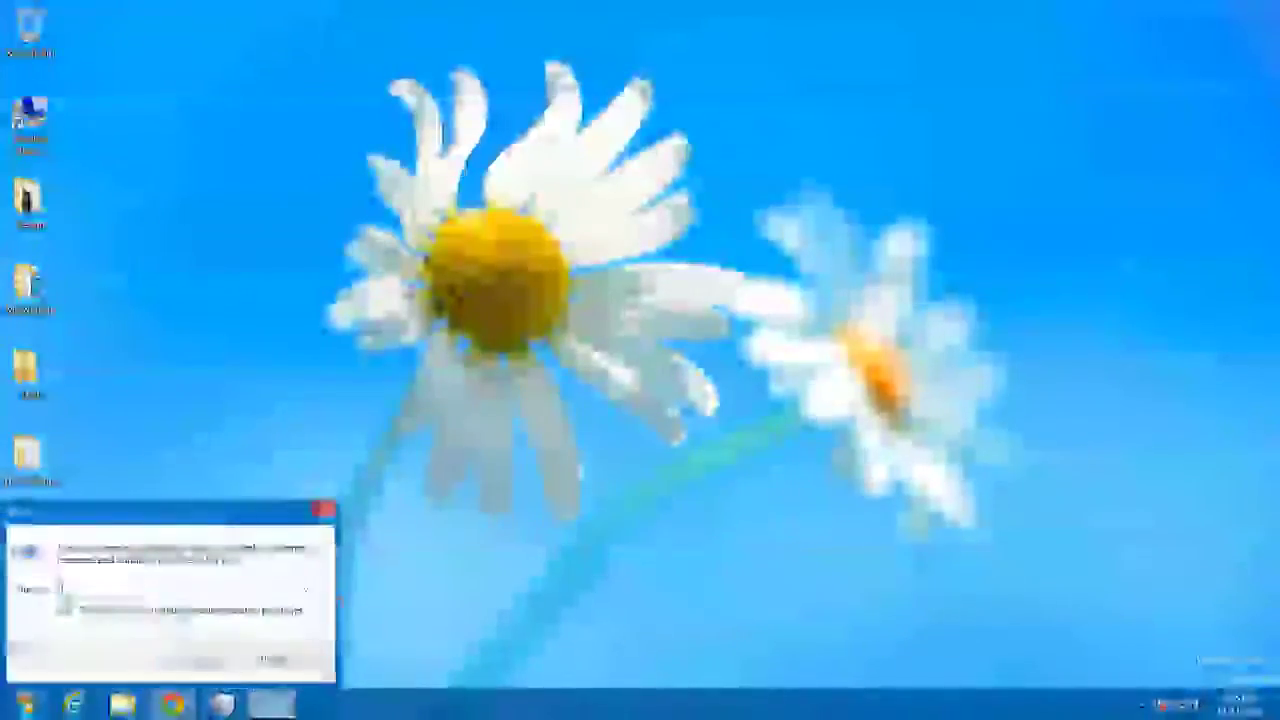
{"action": "left_click", "coordinate": [205, 660]}
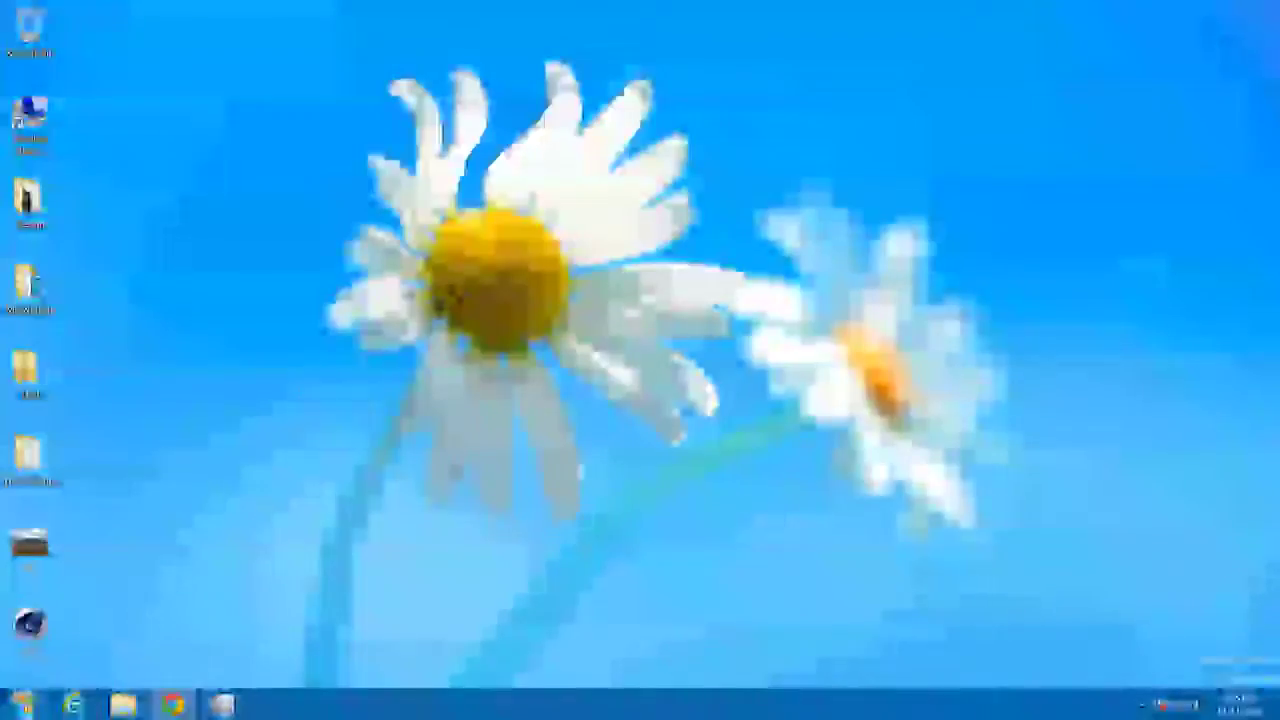
{"action": "right_click", "coordinate": [24, 704]}
Return to the desktop and right-click the orb repeatedly until the Windows power-user menu appears
{"action": "left_click", "coordinate": [75, 694]}
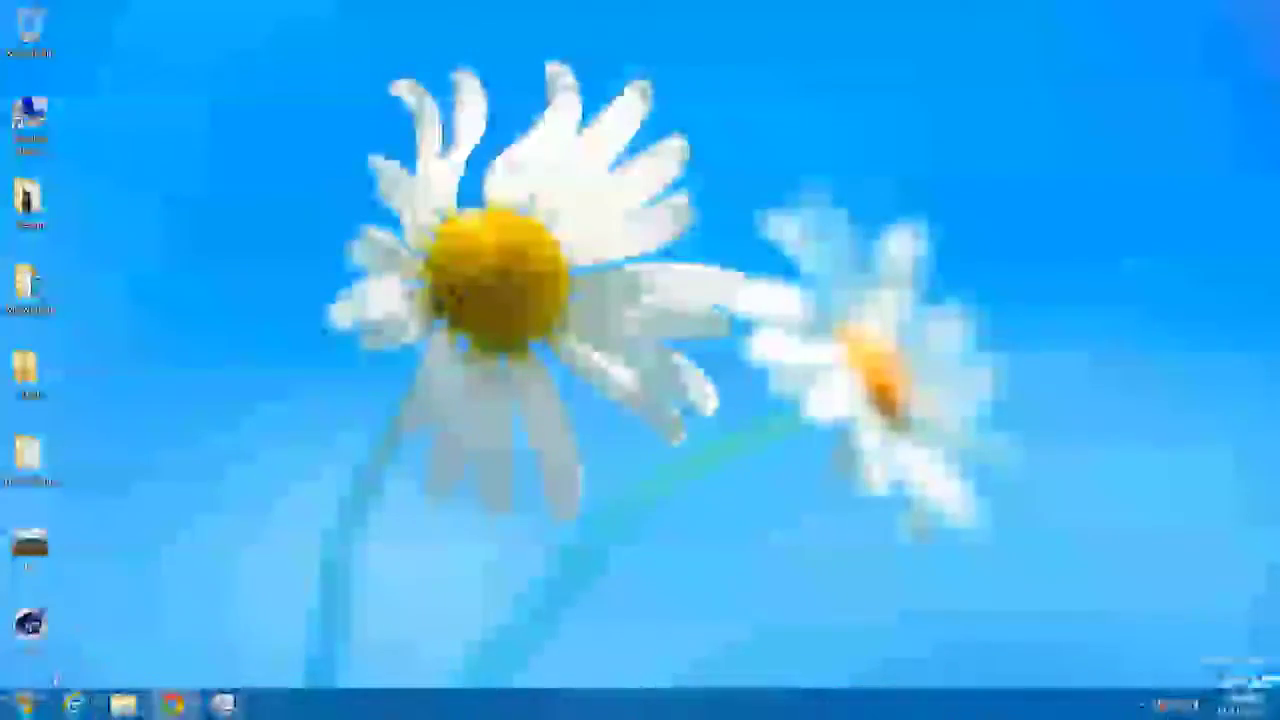
{"action": "right_click", "coordinate": [22, 706]}
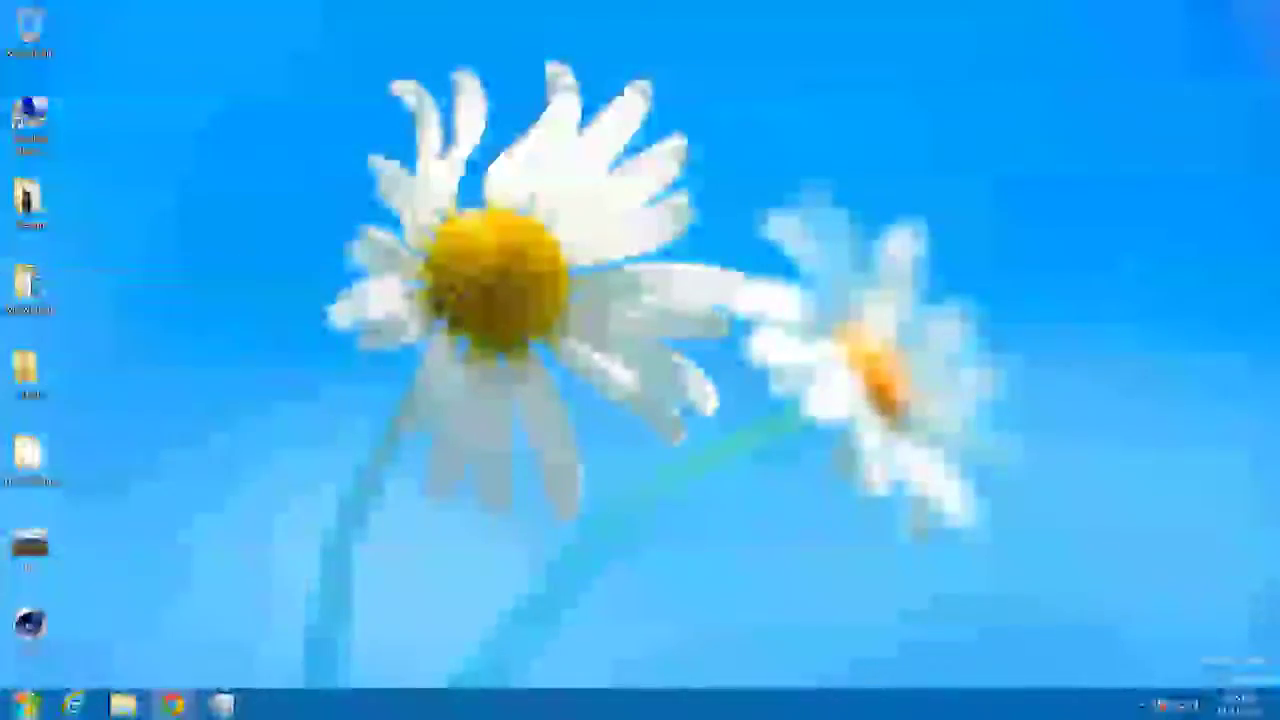
{"action": "right_click", "coordinate": [34, 700]}
{"action": "left_click", "coordinate": [34, 700]}
{"action": "right_click", "coordinate": [28, 704]}
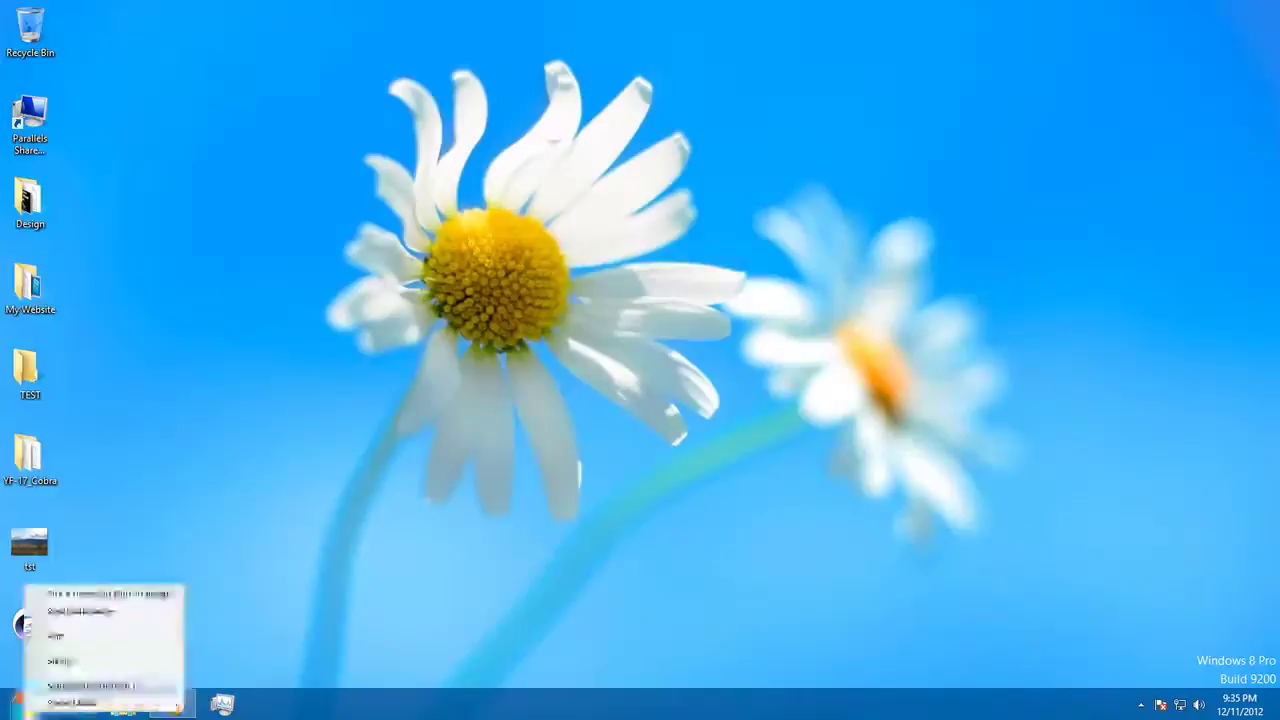
{"action": "left_click", "coordinate": [53, 703]}
{"action": "right_click", "coordinate": [42, 701]}
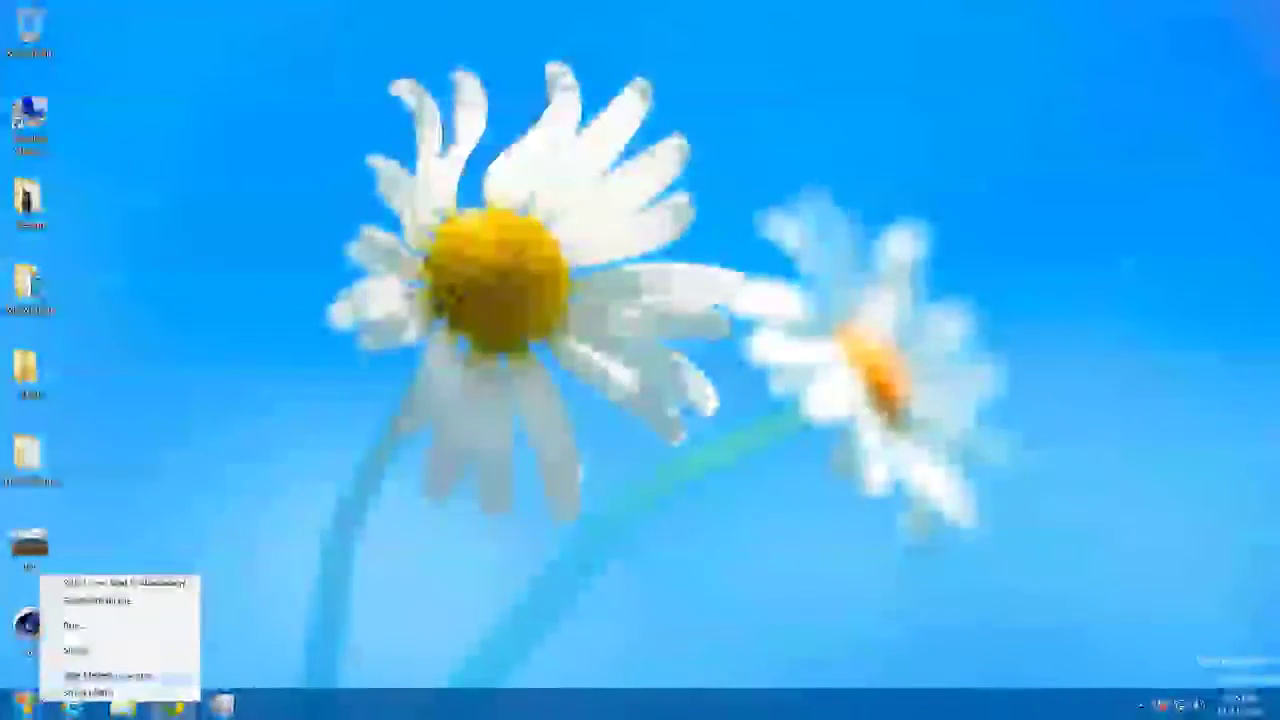
{"action": "left_click", "coordinate": [40, 700]}
{"action": "right_click", "coordinate": [32, 704]}
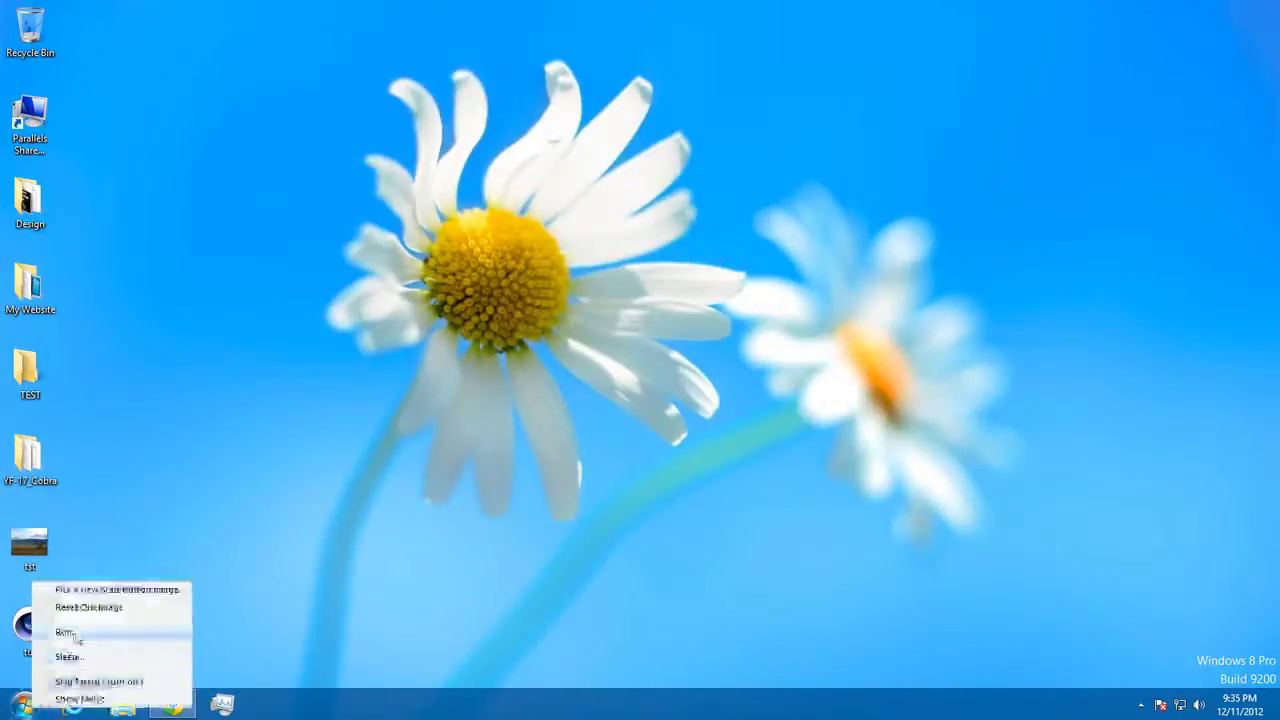
{"action": "right_click", "coordinate": [40, 706]}
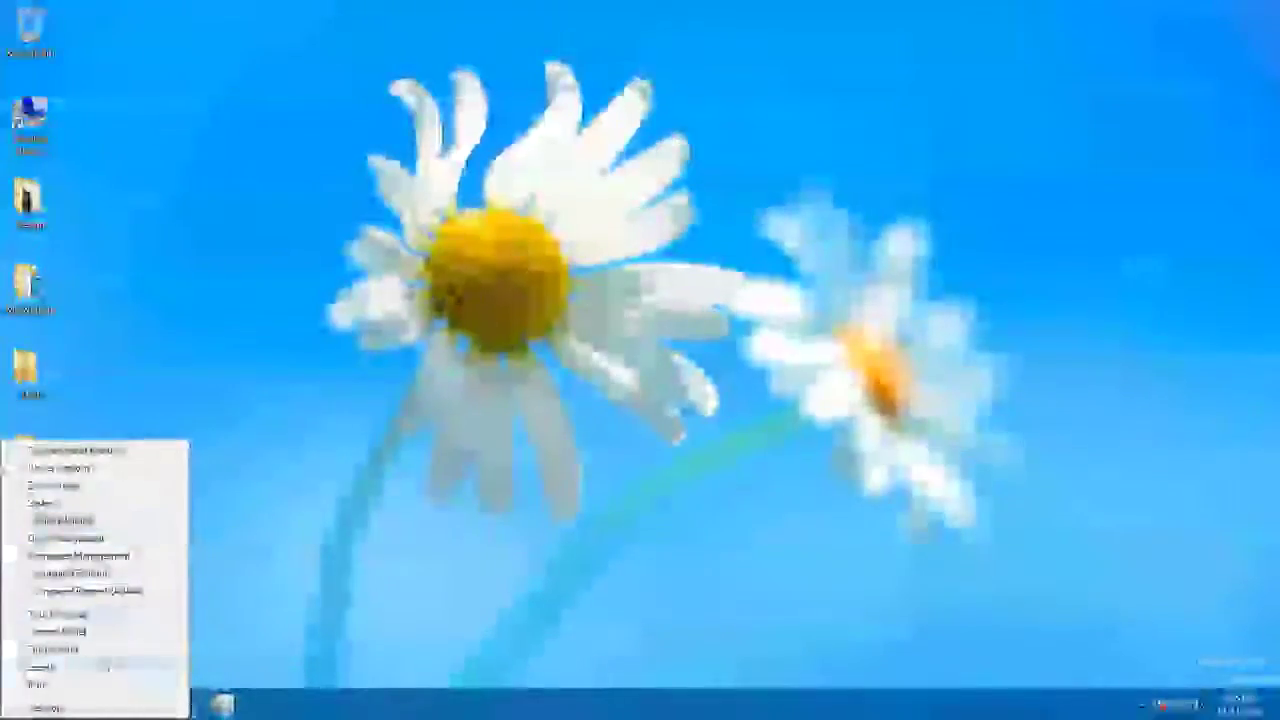
Dismiss the power-user menu and bring up the ViStart All Programs list
{"action": "left_click", "coordinate": [398, 471]}
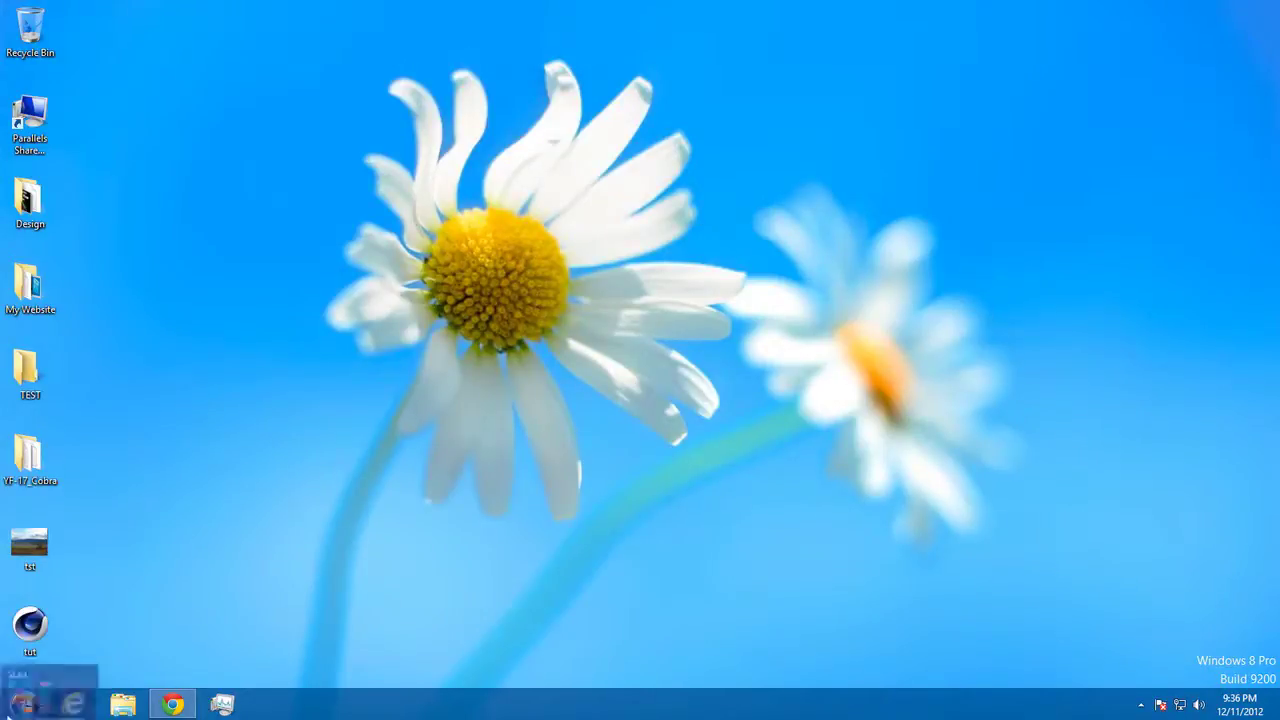
{"action": "left_click", "coordinate": [25, 705]}
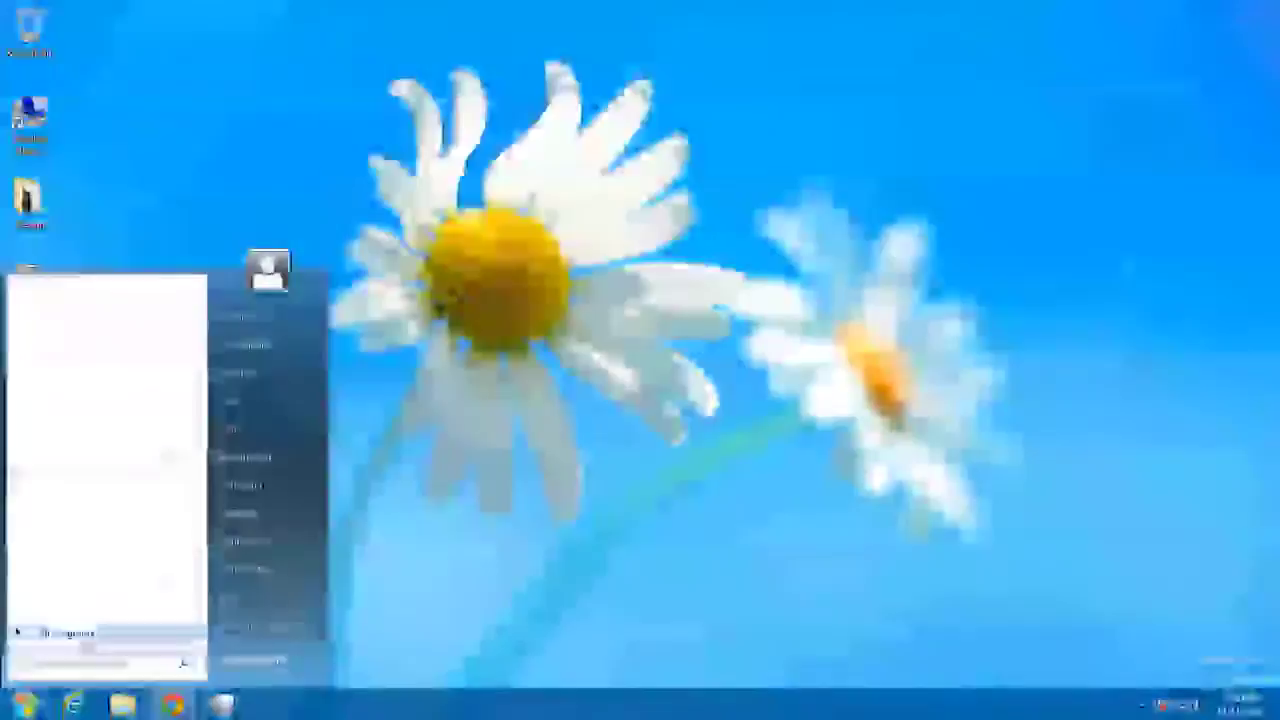
{"action": "left_click", "coordinate": [70, 633]}
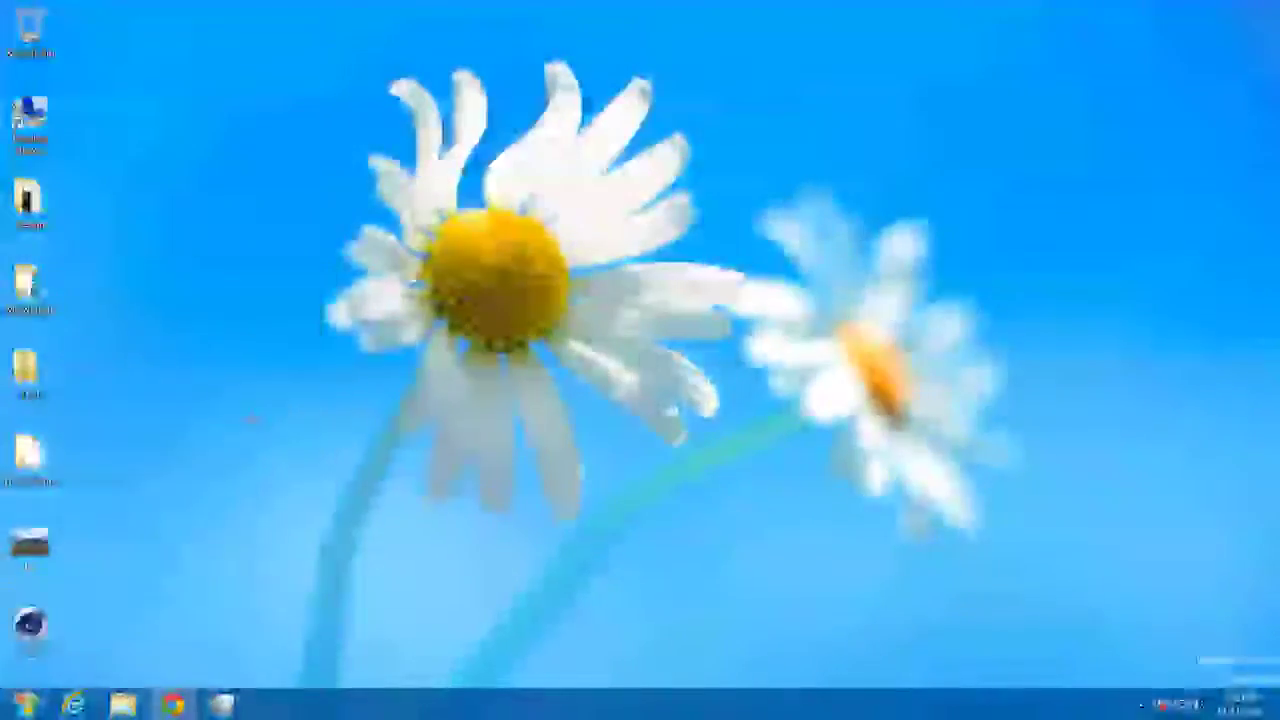